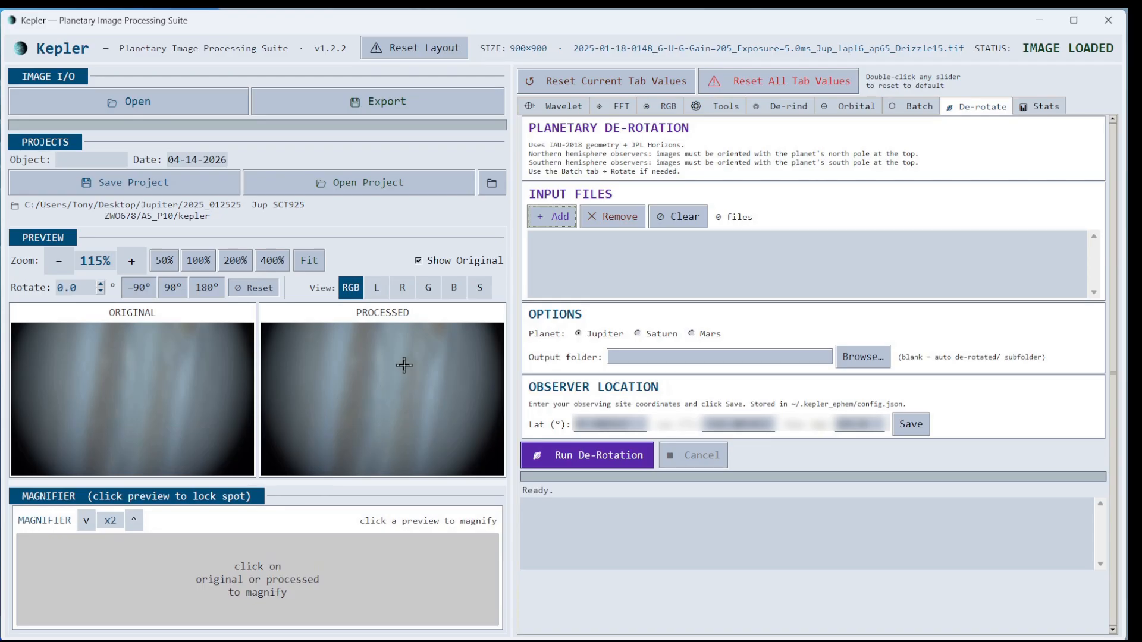
Lock the magnifier on the spot near Jupiter's right edge in the processed preview and set its magnification to x1
drag(402, 364, 387, 409)
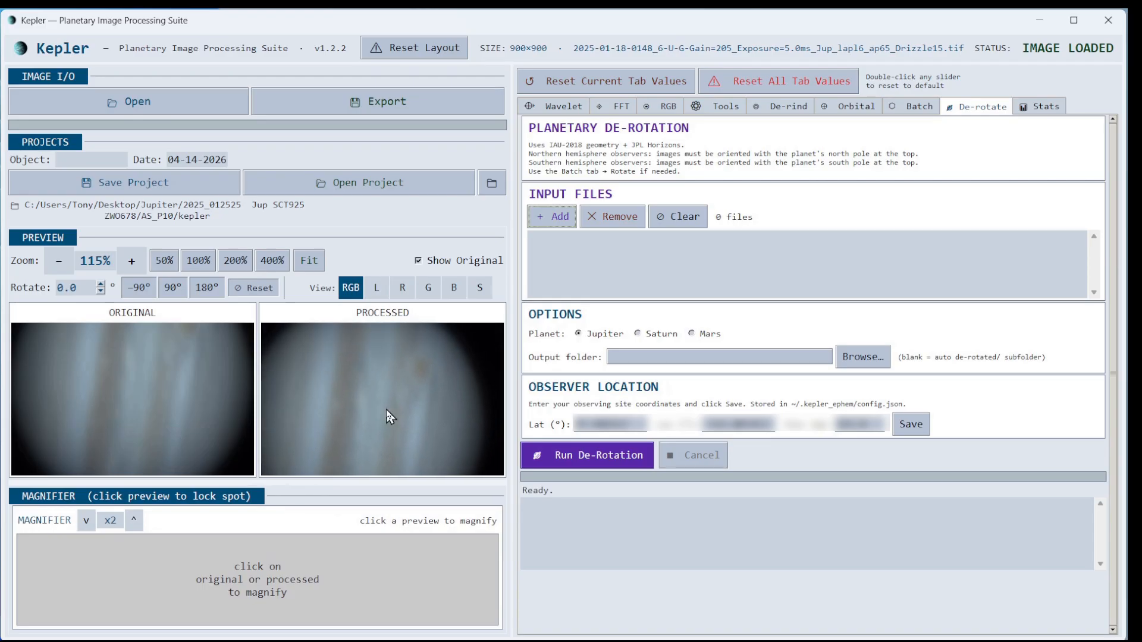
click(418, 371)
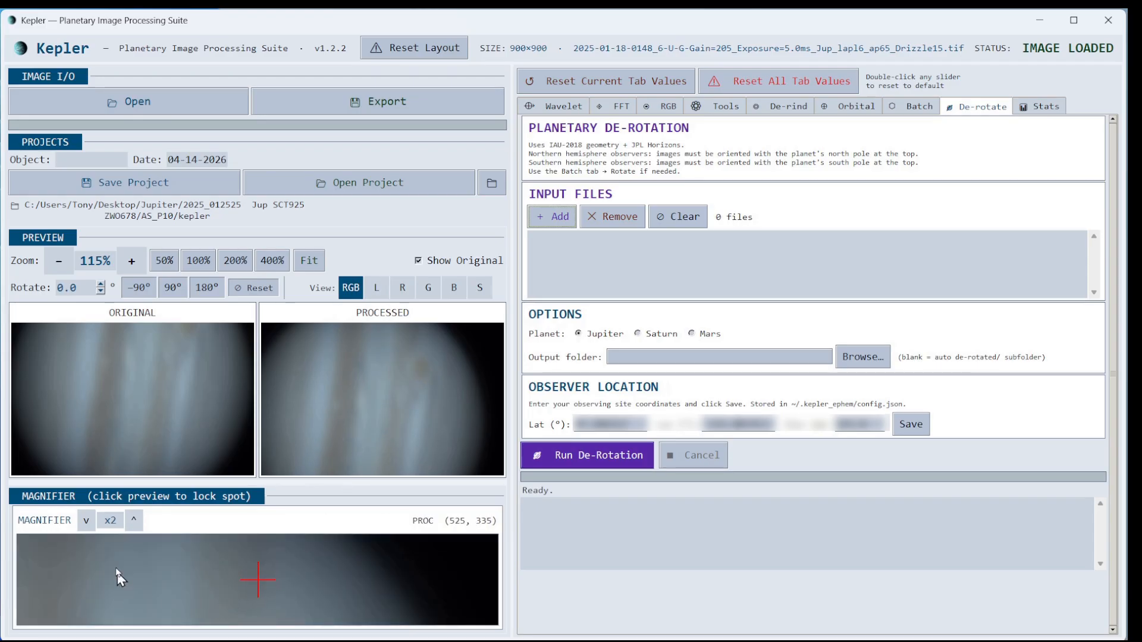
click(86, 520)
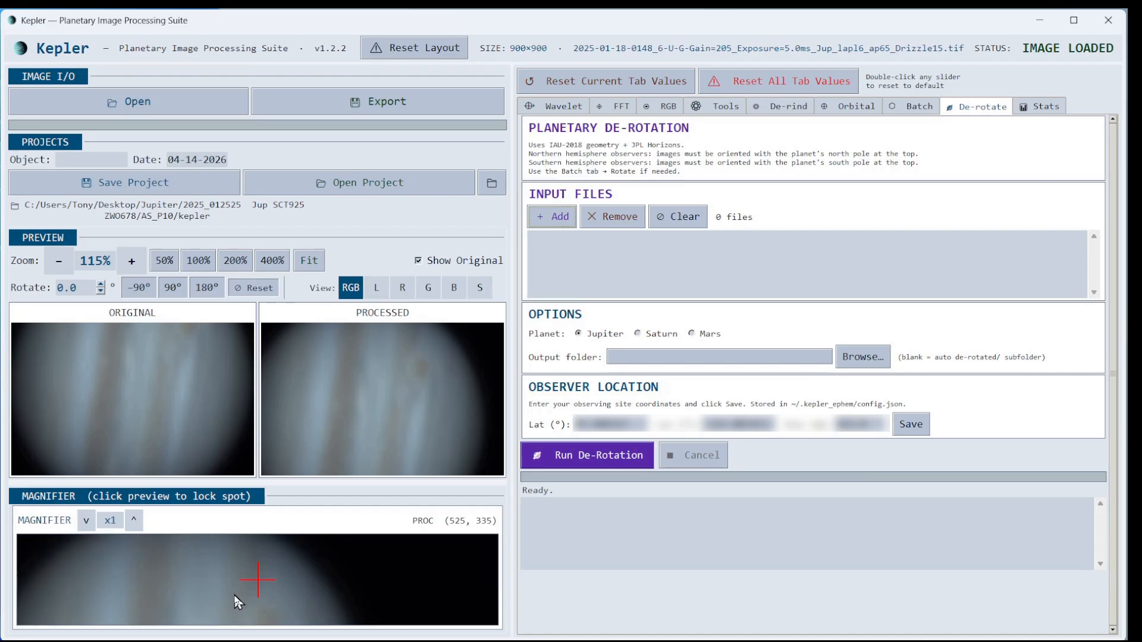
click(422, 386)
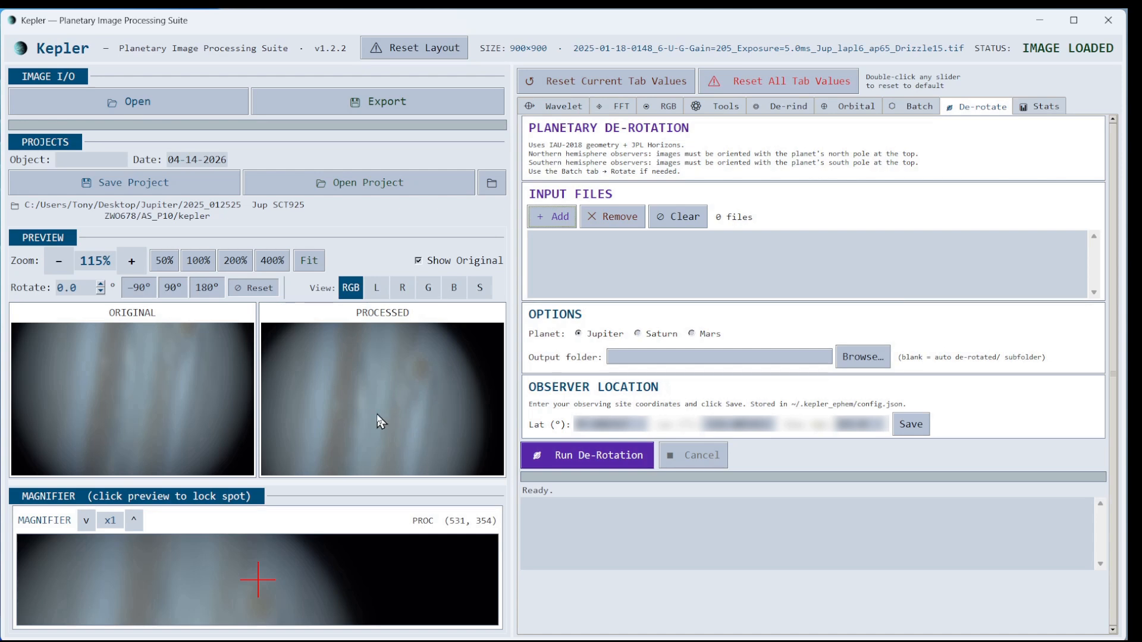
Rotate the Jupiter image to 83.0° so its cloud bands run horizontally
click(171, 289)
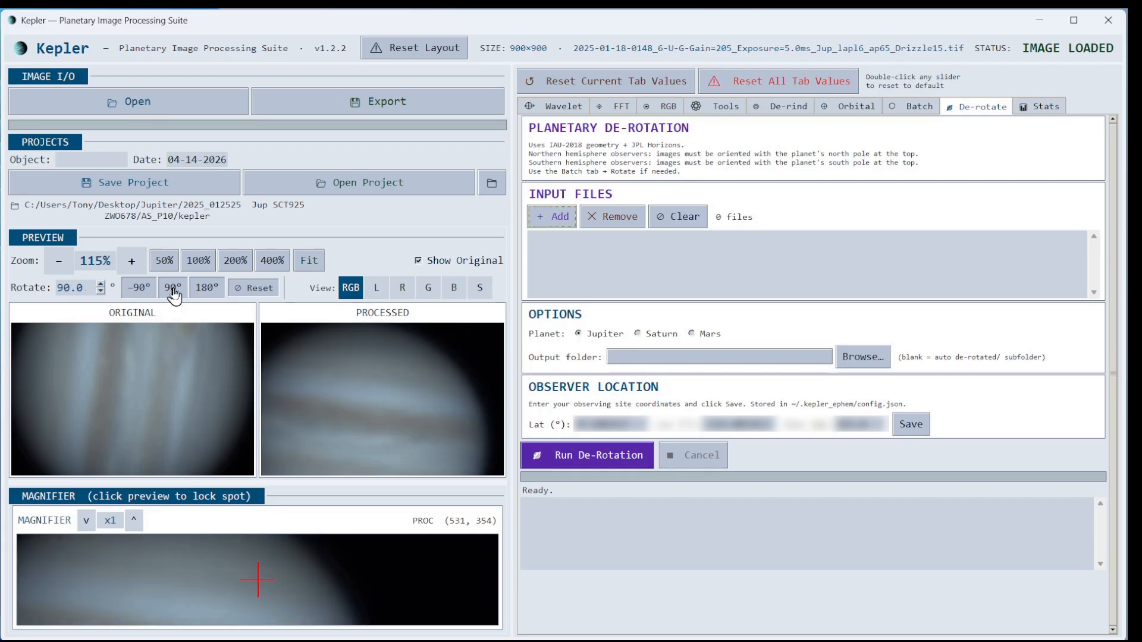
scroll(340, 411, down, 1)
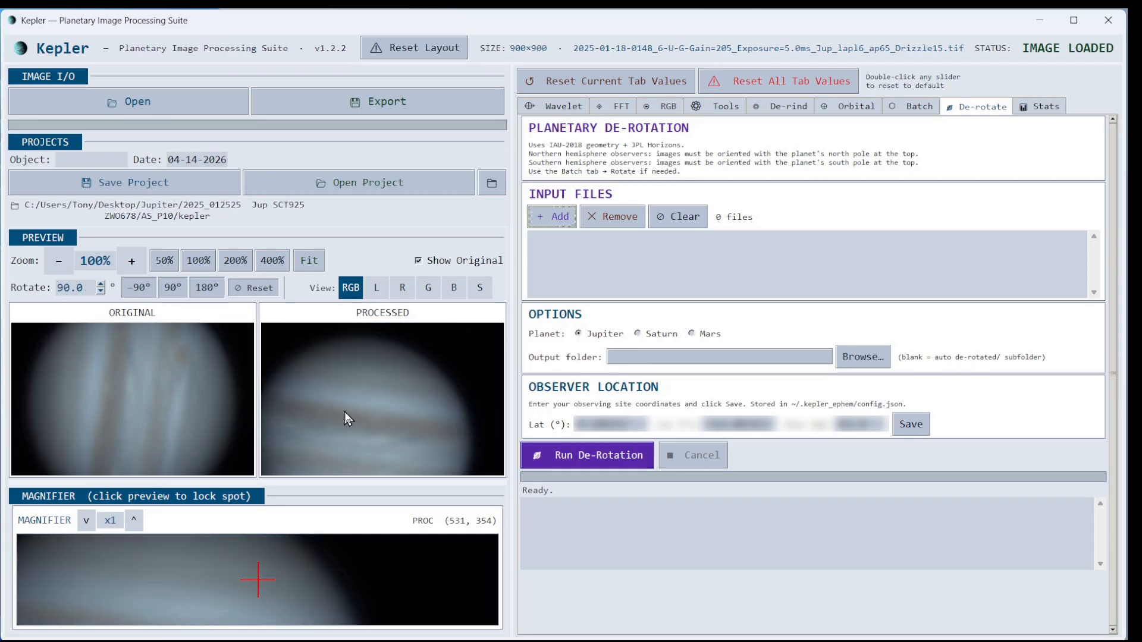
drag(365, 425, 374, 385)
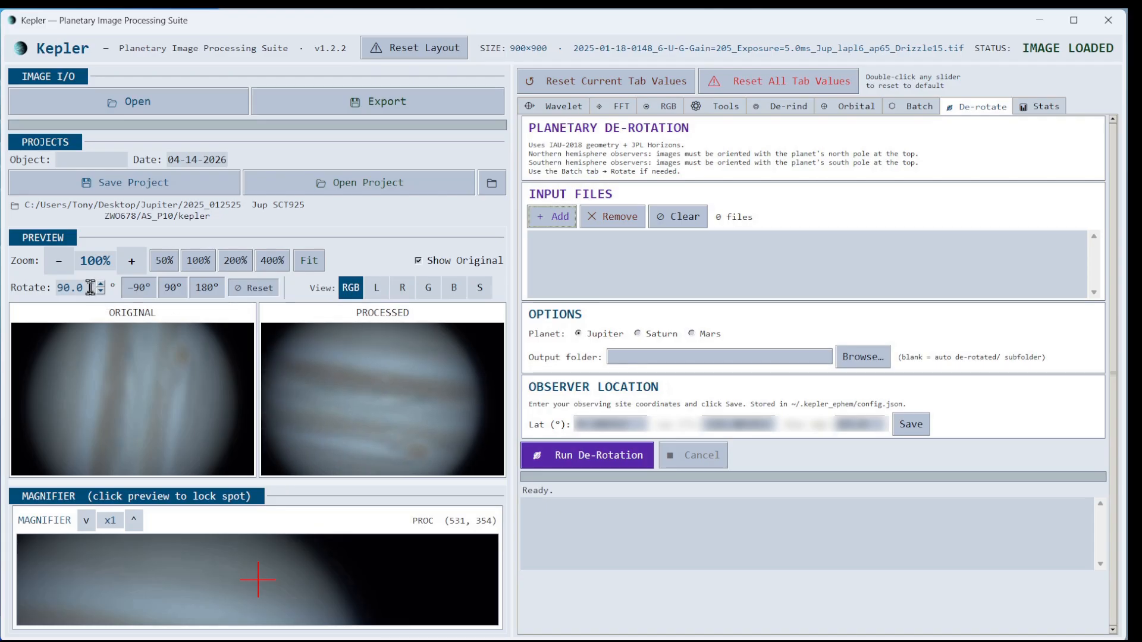
scroll(89, 288, down, 2)
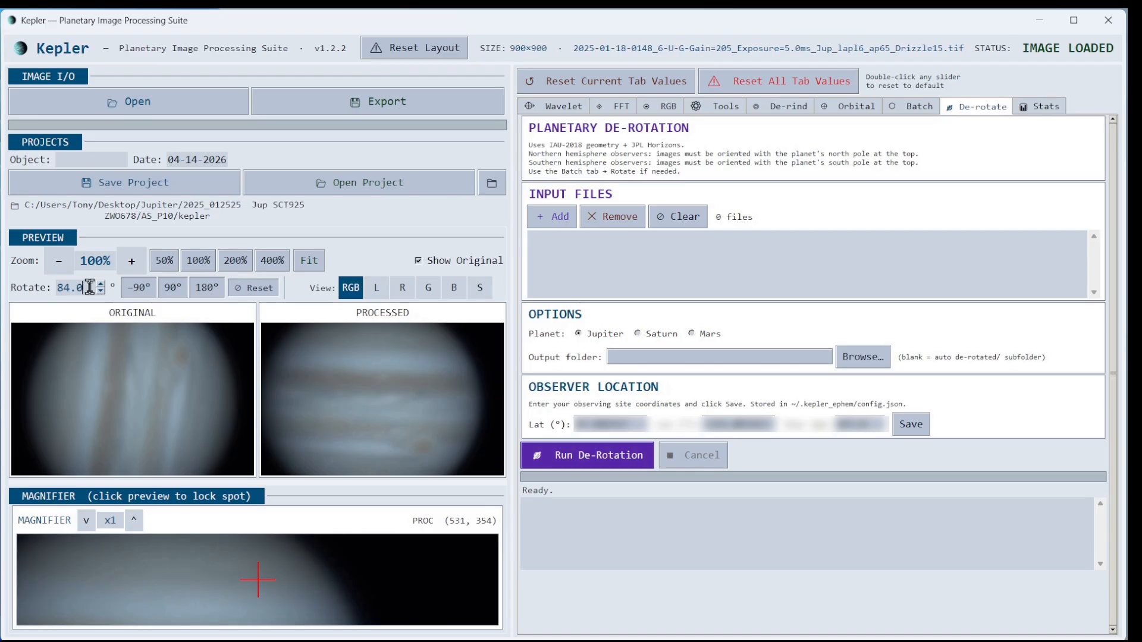
scroll(89, 288, down, 1)
Hide the original image and show the processed planet centred in the preview at 115% zoom
click(419, 261)
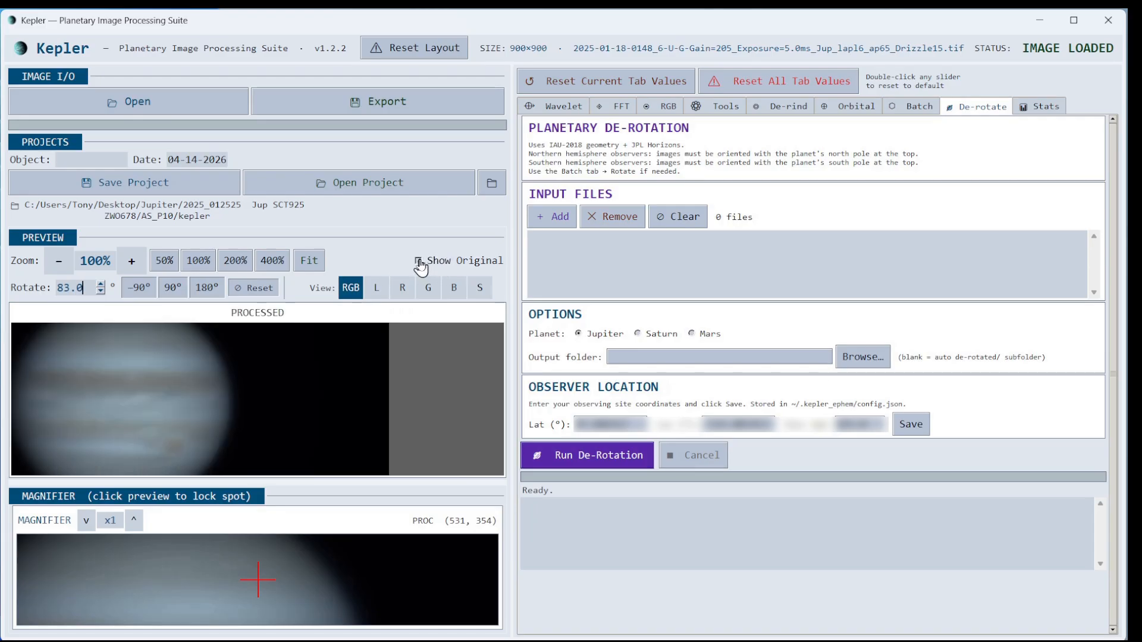
click(308, 261)
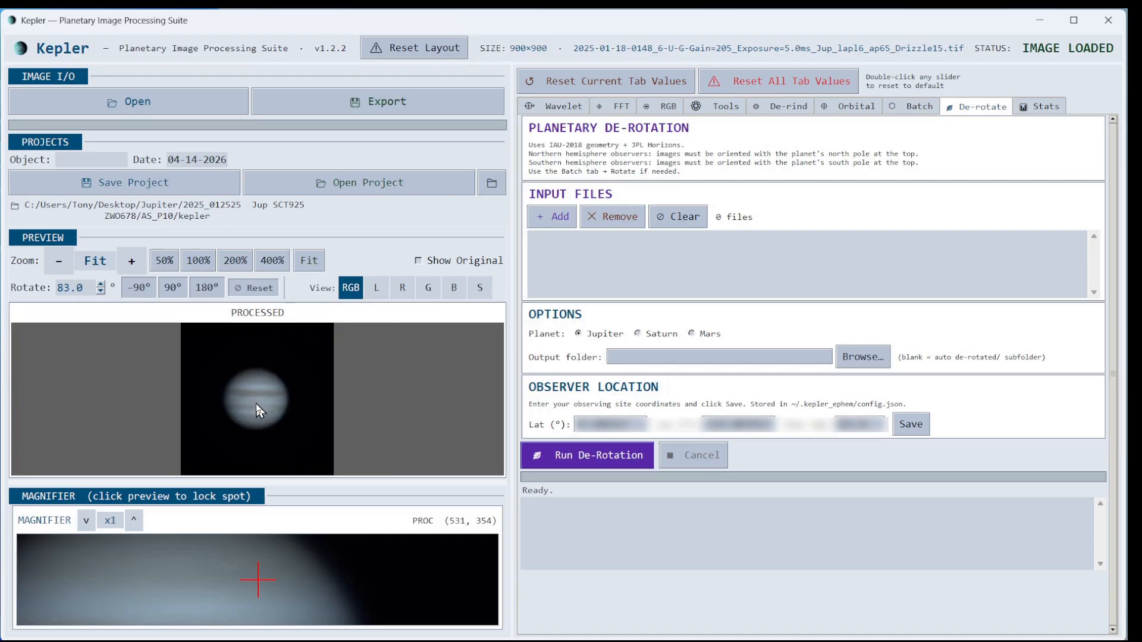
scroll(256, 405, up, 2)
scroll(255, 404, down, 1)
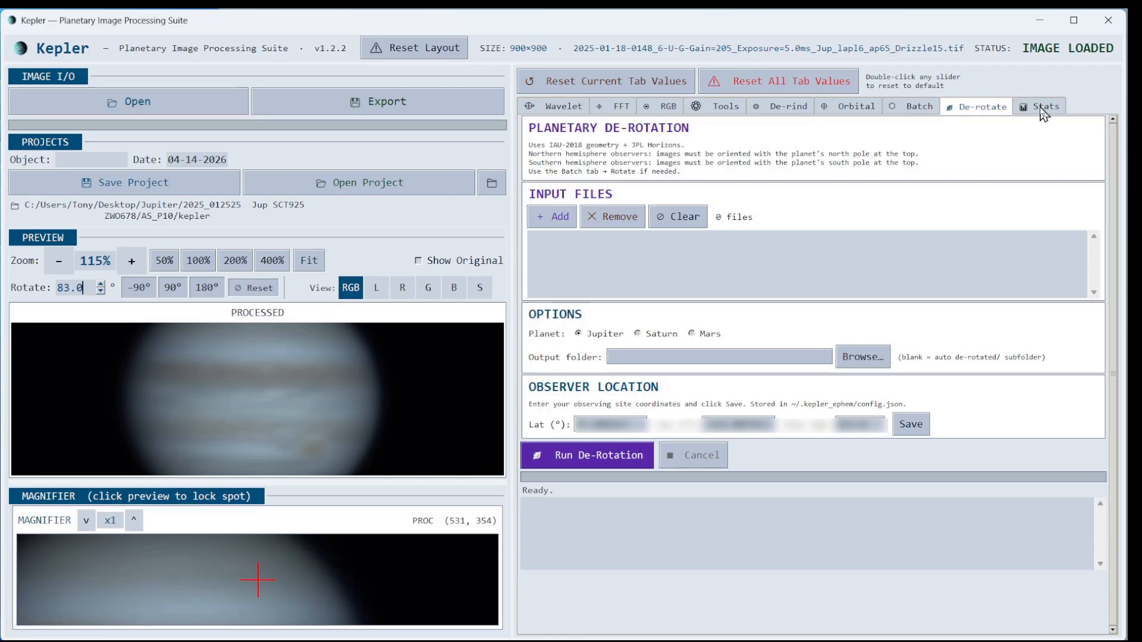
Enable Autosize Filter and set wavelet Sharpen to 125 for Layer 1, 64 for Layer 2 and 31 for Layer 3
click(562, 112)
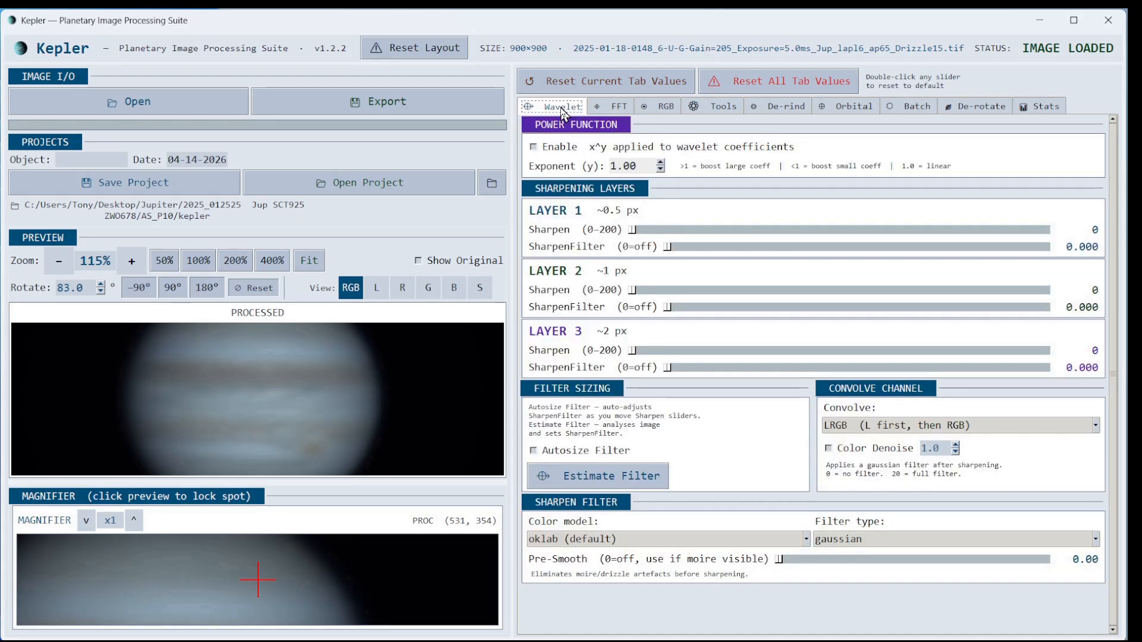
click(533, 450)
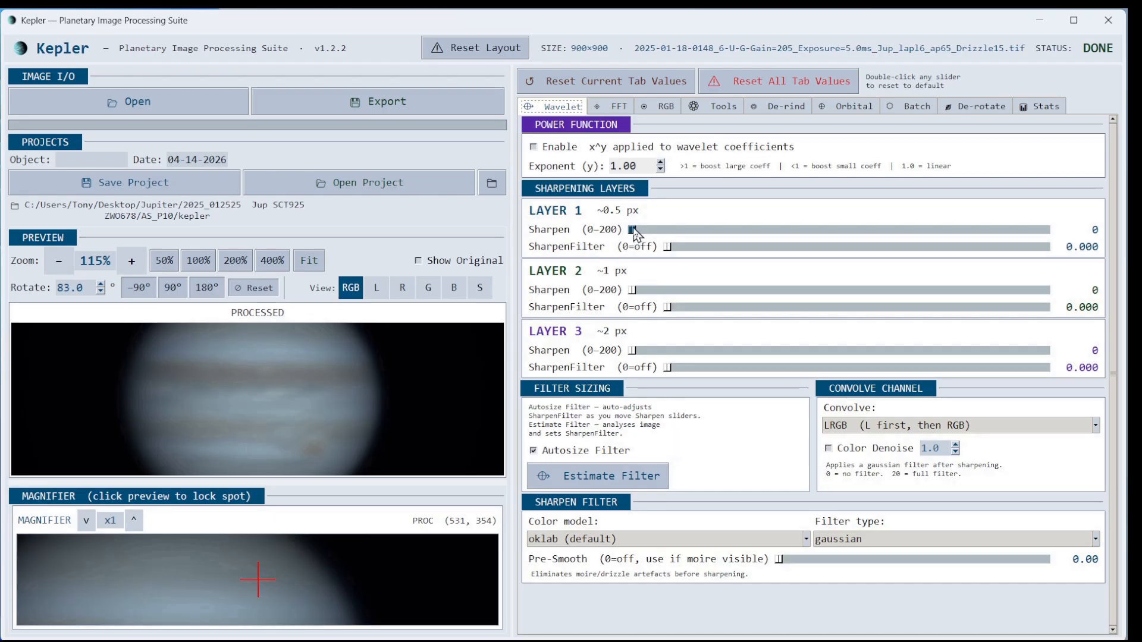
drag(634, 229, 844, 231)
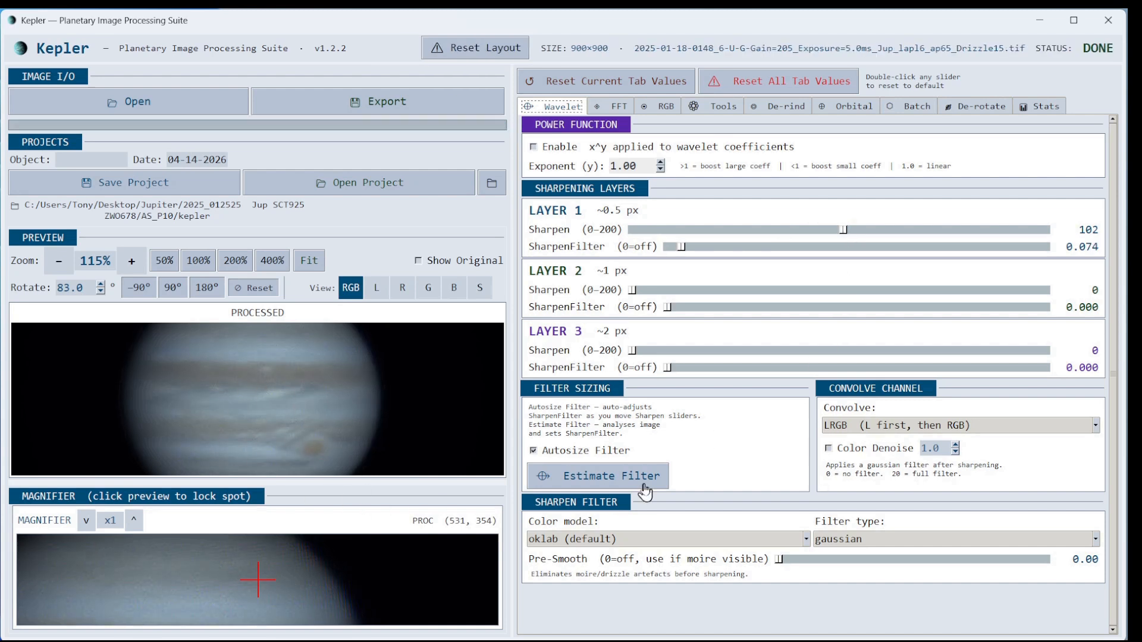
drag(843, 230, 894, 231)
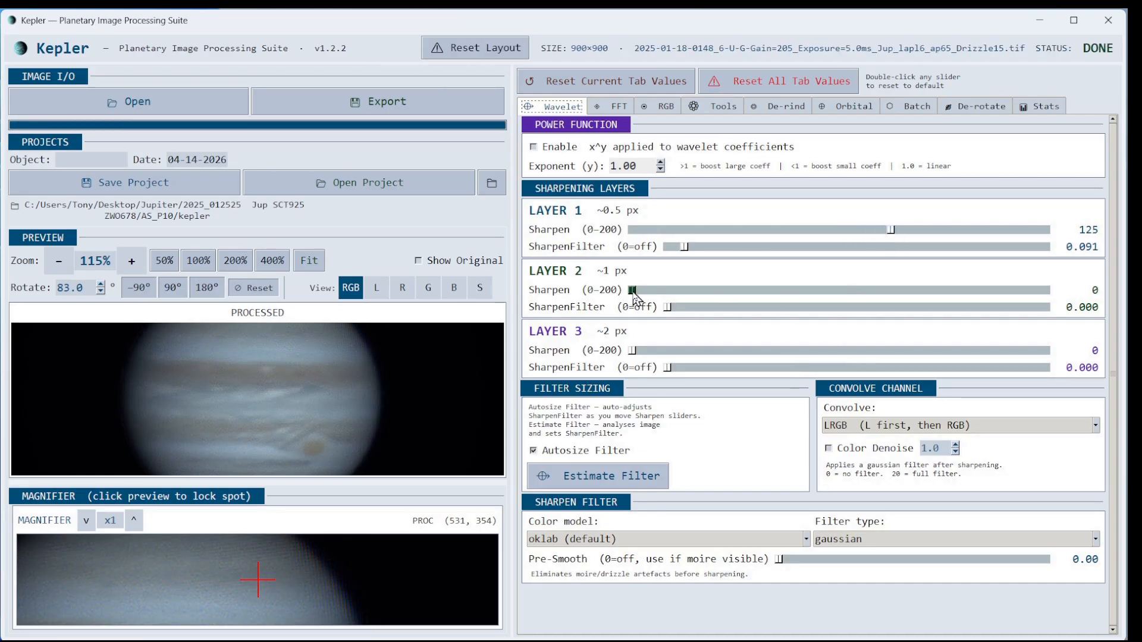
drag(632, 290, 768, 292)
drag(634, 351, 698, 357)
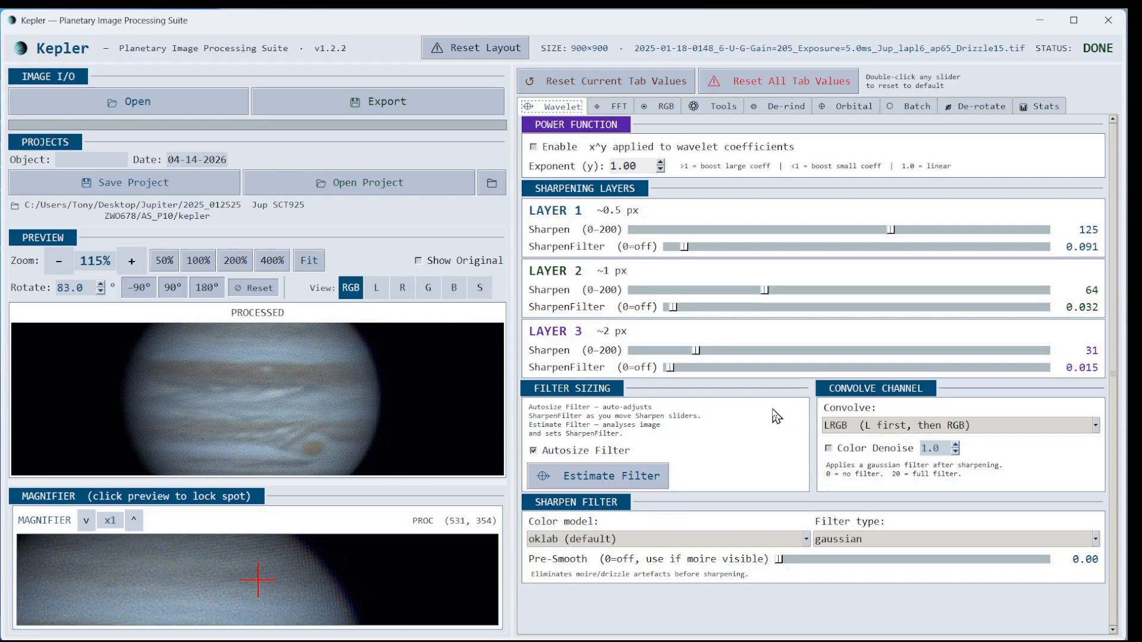
Enable FFT Denoise with automatically determined filter settings and apply automatic RGB balance to the image
click(616, 107)
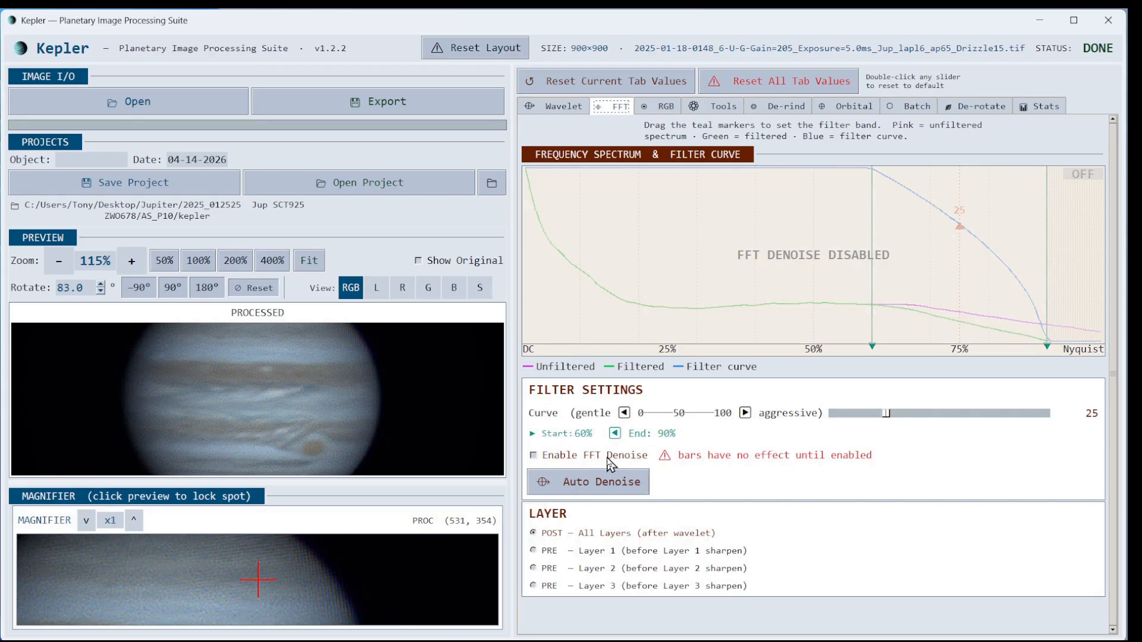
click(534, 456)
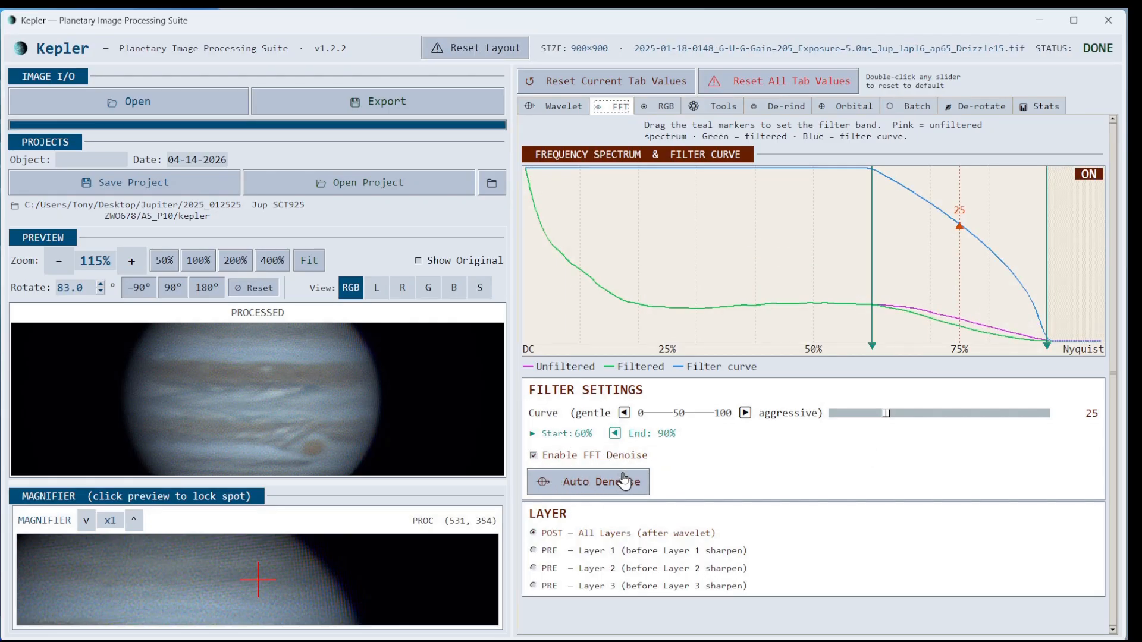
click(594, 483)
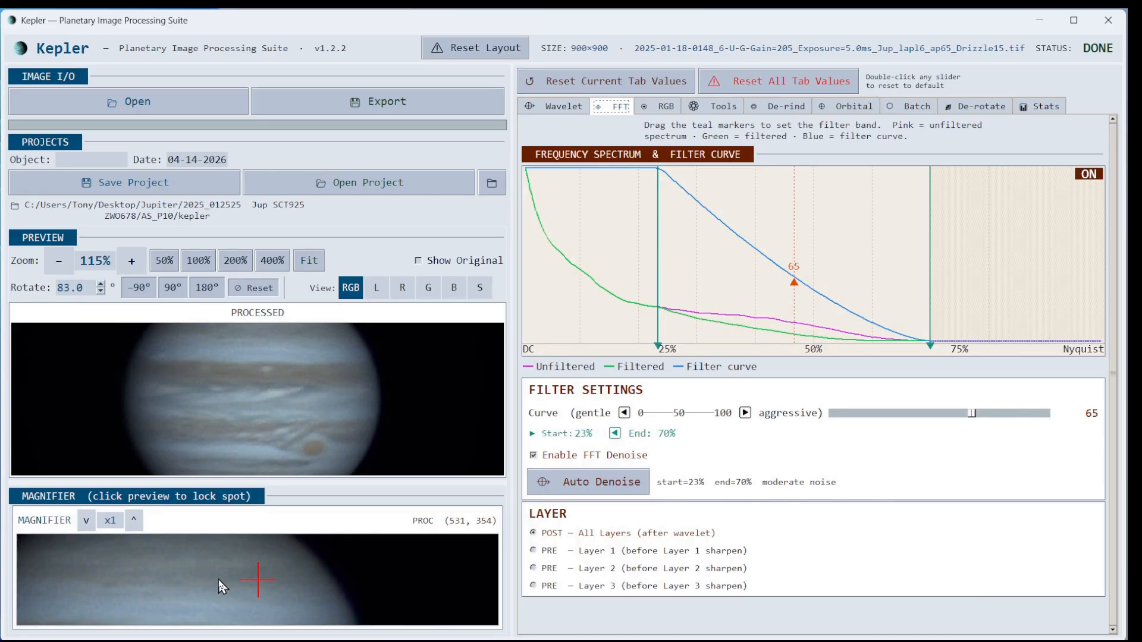
click(664, 108)
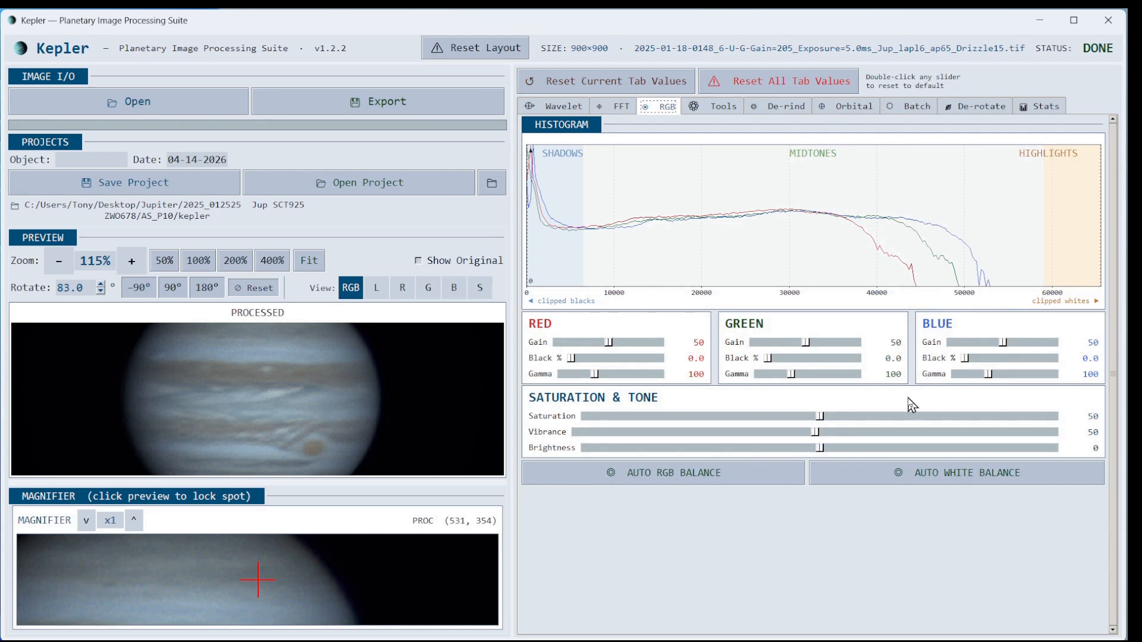
click(666, 480)
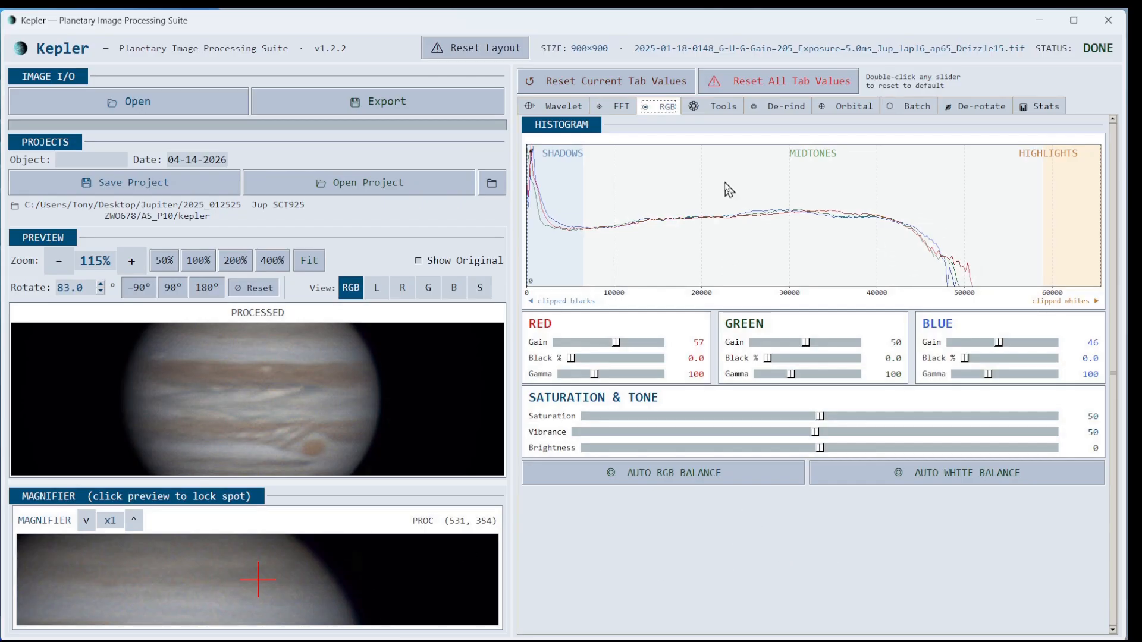
Set the deconvolution strength to 2.0 and enable Use Contrast with a value of 1.0
click(723, 111)
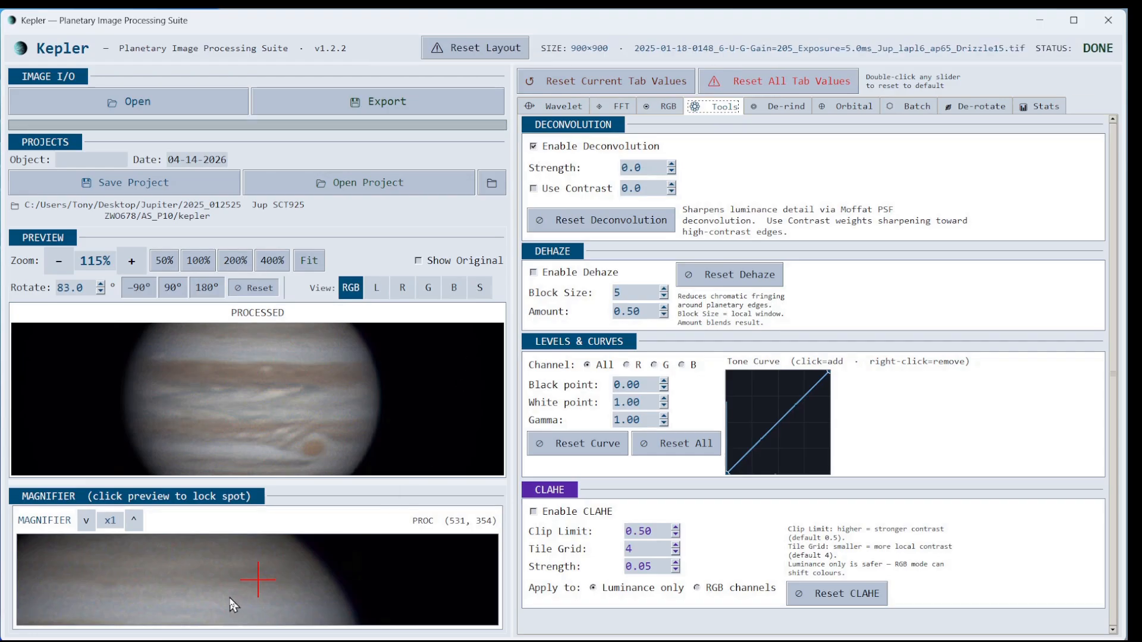
click(647, 171)
key(Up)
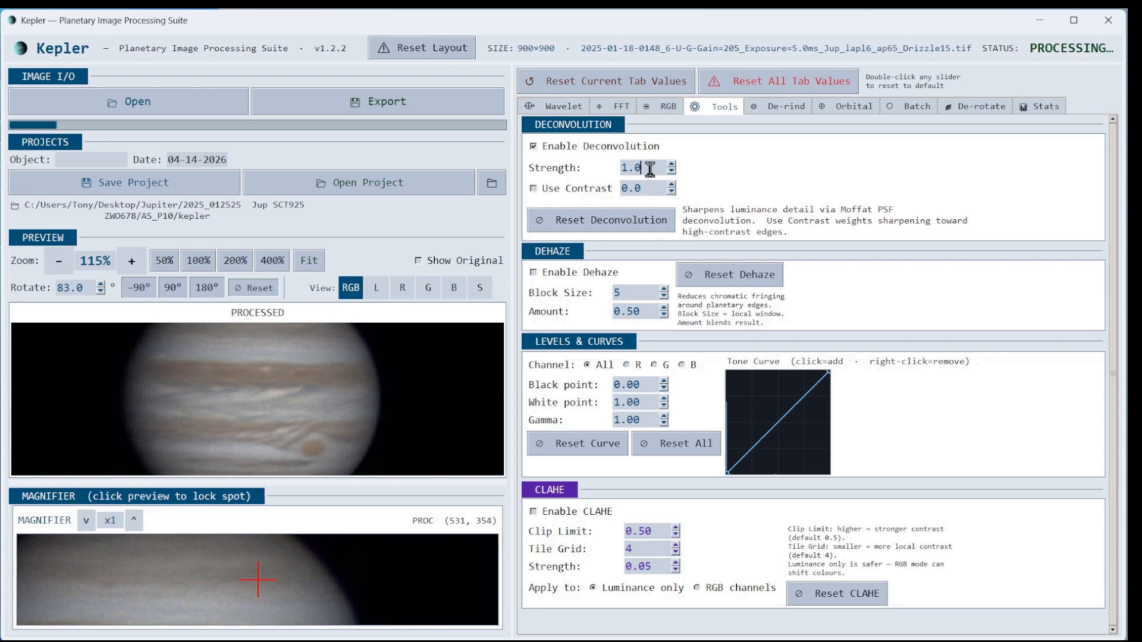
key(Up)
click(533, 189)
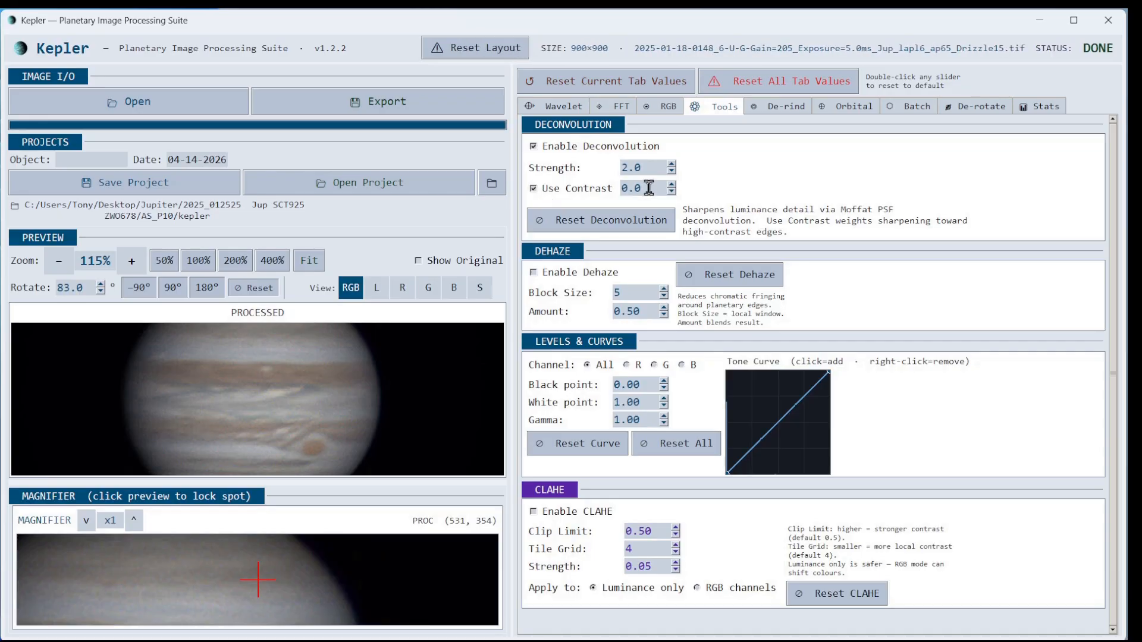
key(BackSpace)
text(5)
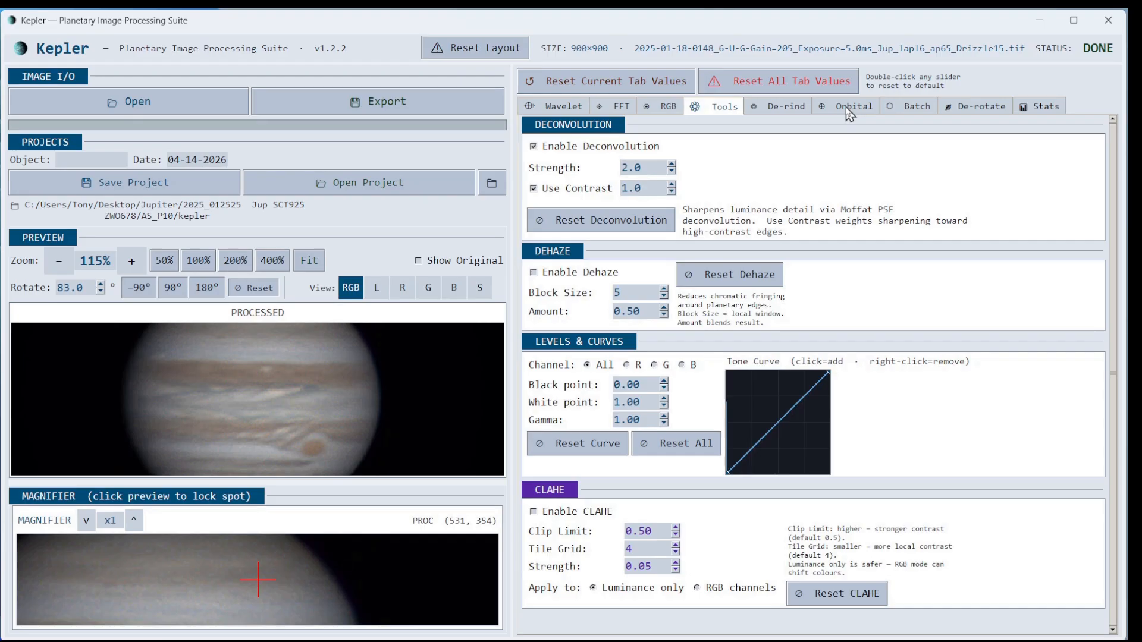
Add all 12 Jupiter images from the AS_P10 folder to the batch input files
click(913, 110)
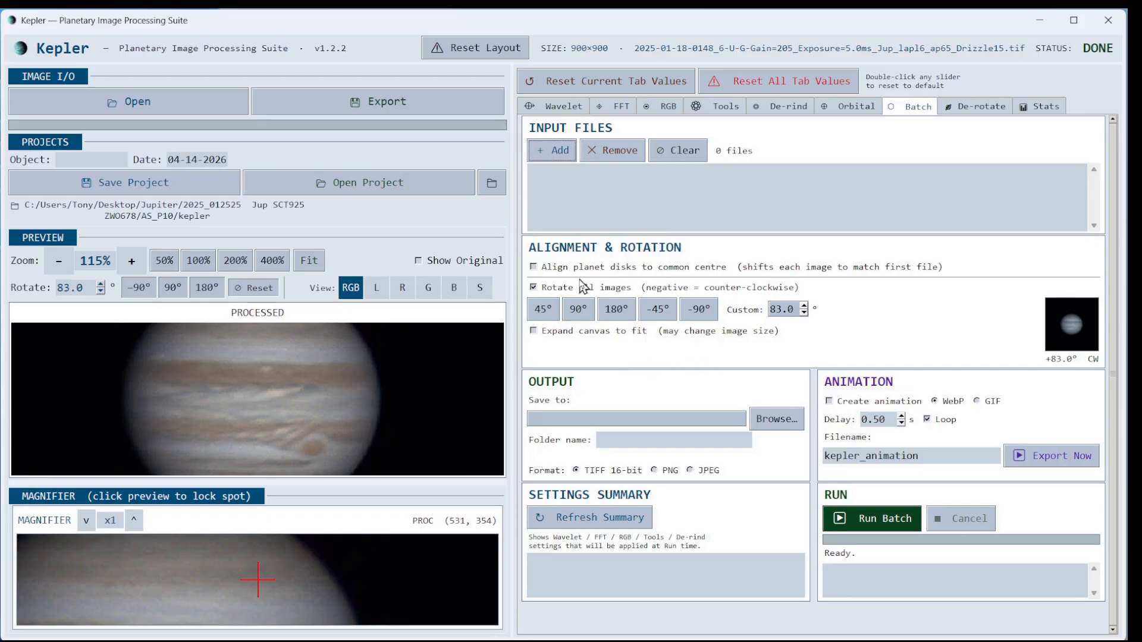
click(558, 152)
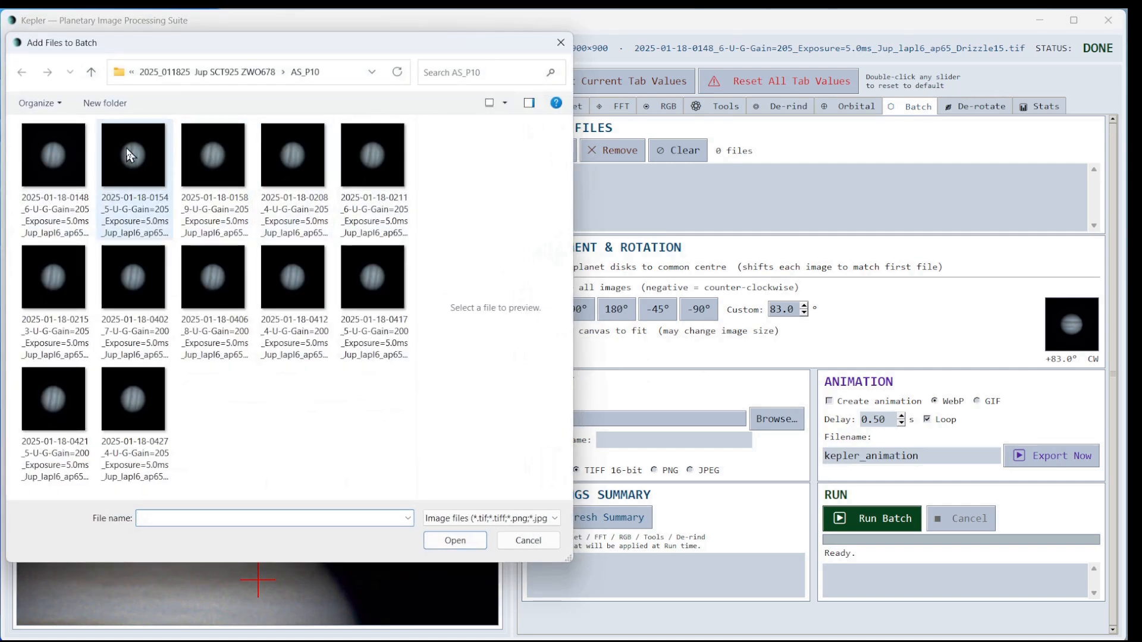
click(69, 143)
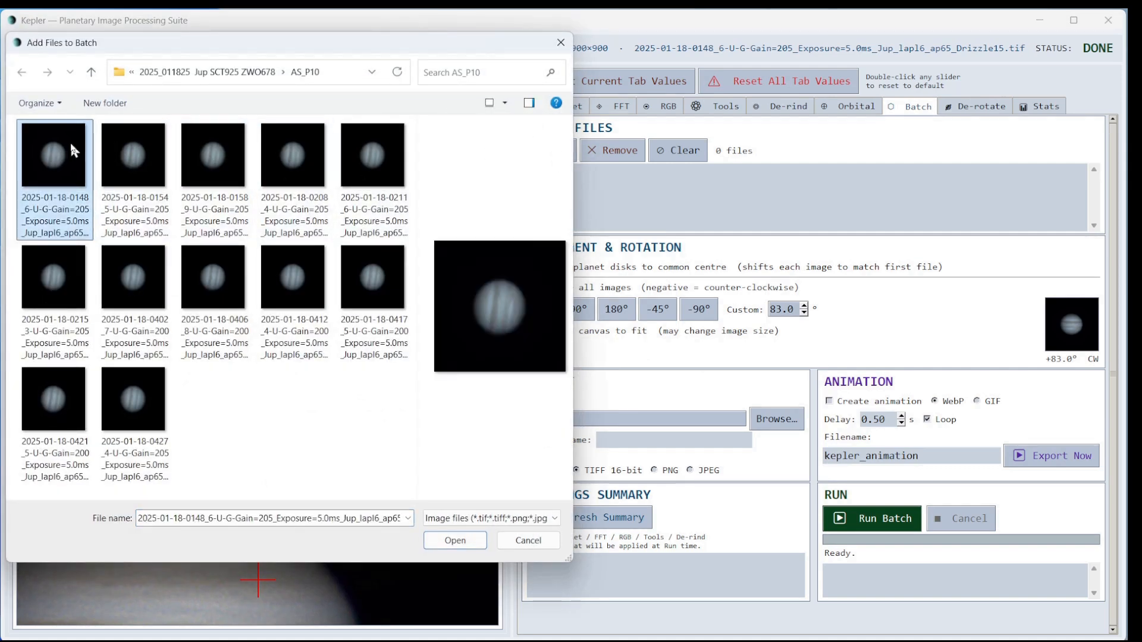
shift+click(137, 400)
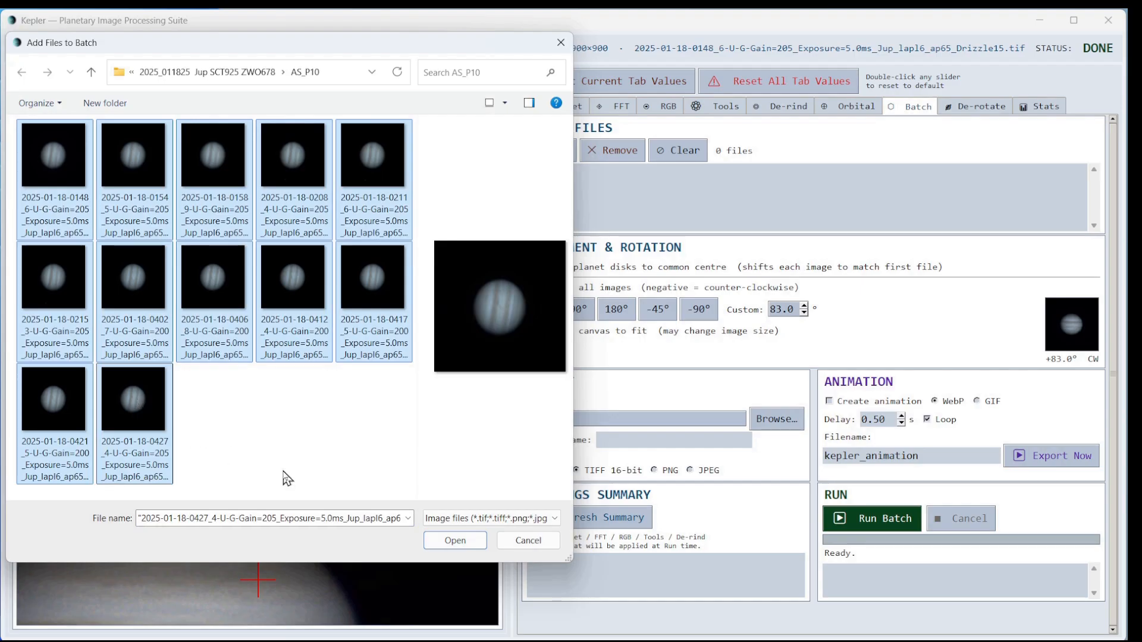
click(455, 541)
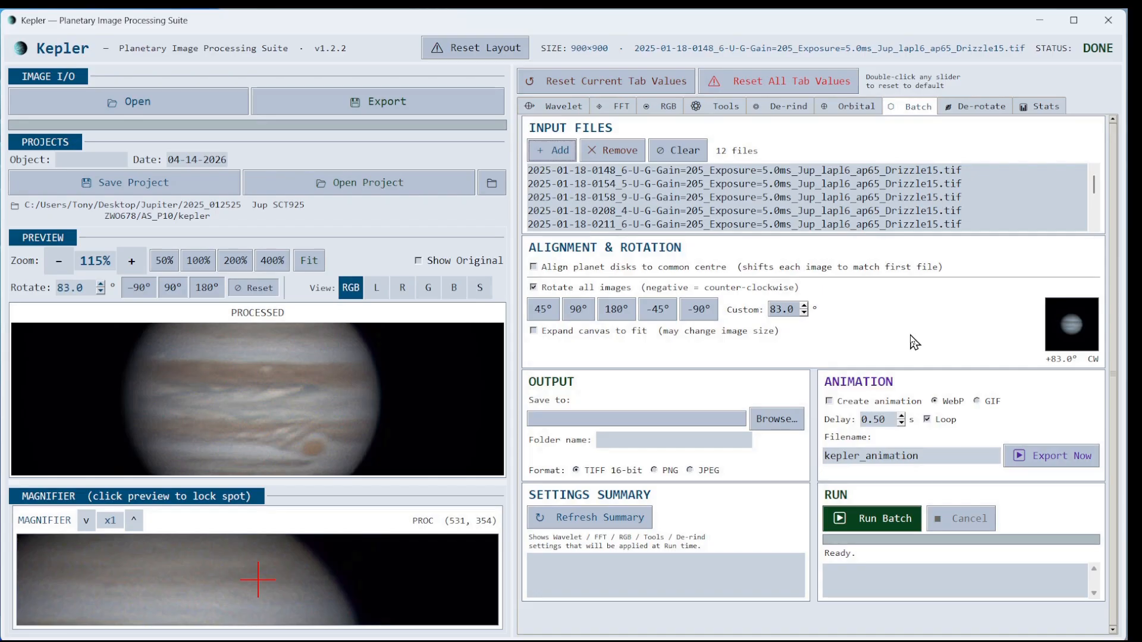
Refresh the batch settings summary and review the Wavelet, RGB / Colour, De-rind and Moon Recovery settings
click(596, 523)
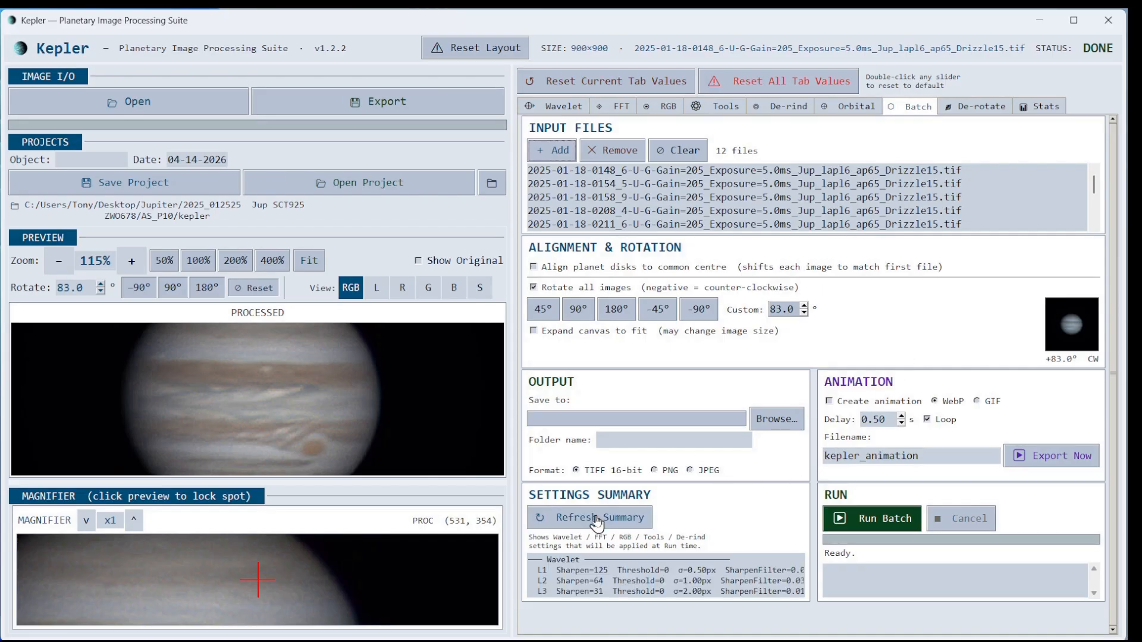
scroll(634, 576, down, 3)
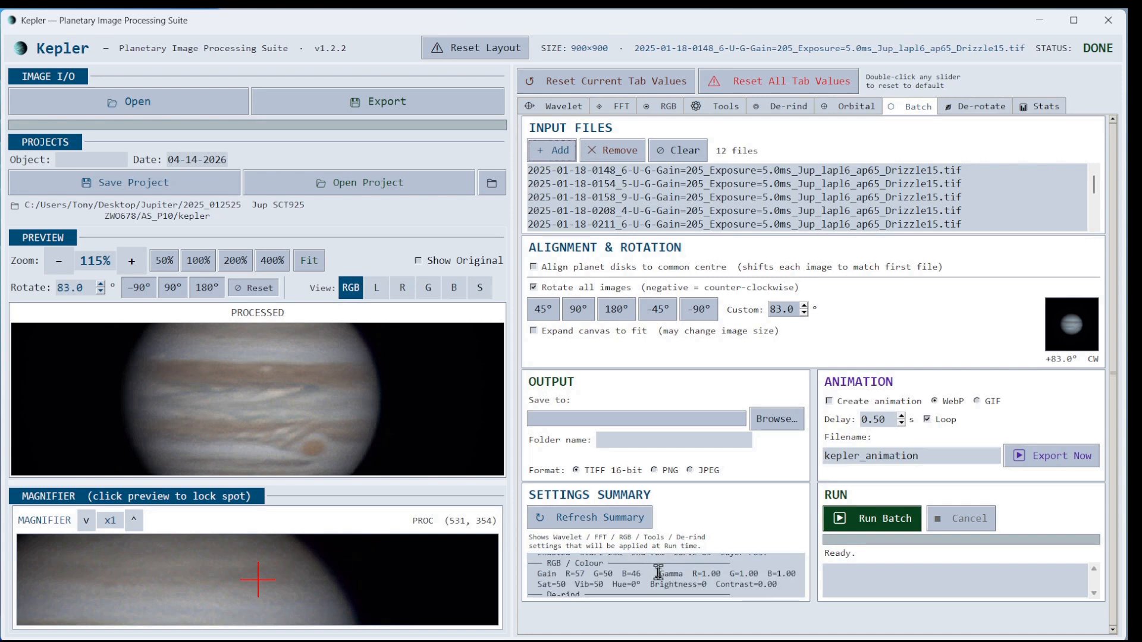
scroll(654, 569, down, 3)
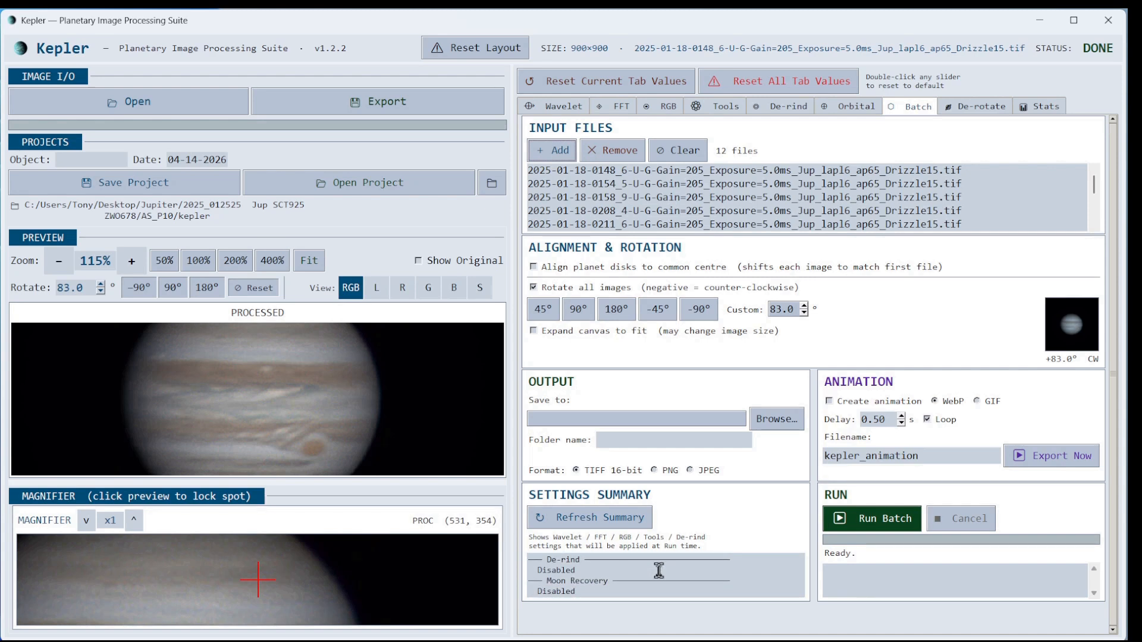
scroll(660, 571, up, 6)
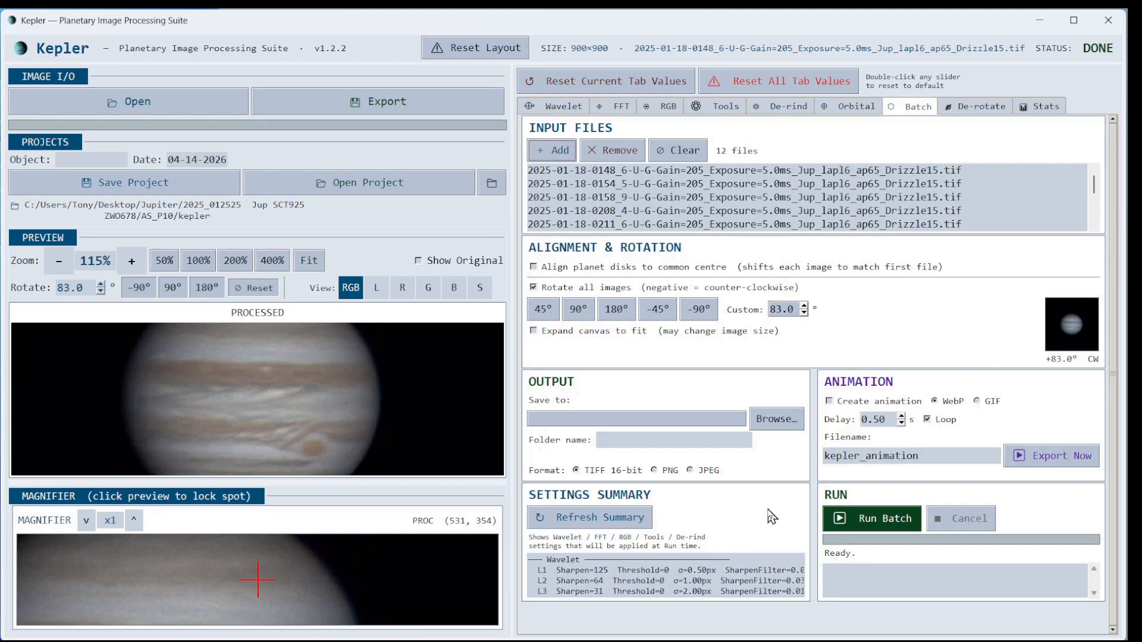
Set the batch output to a folder named batch inside AS_P10 and run the batch on the input files
click(887, 521)
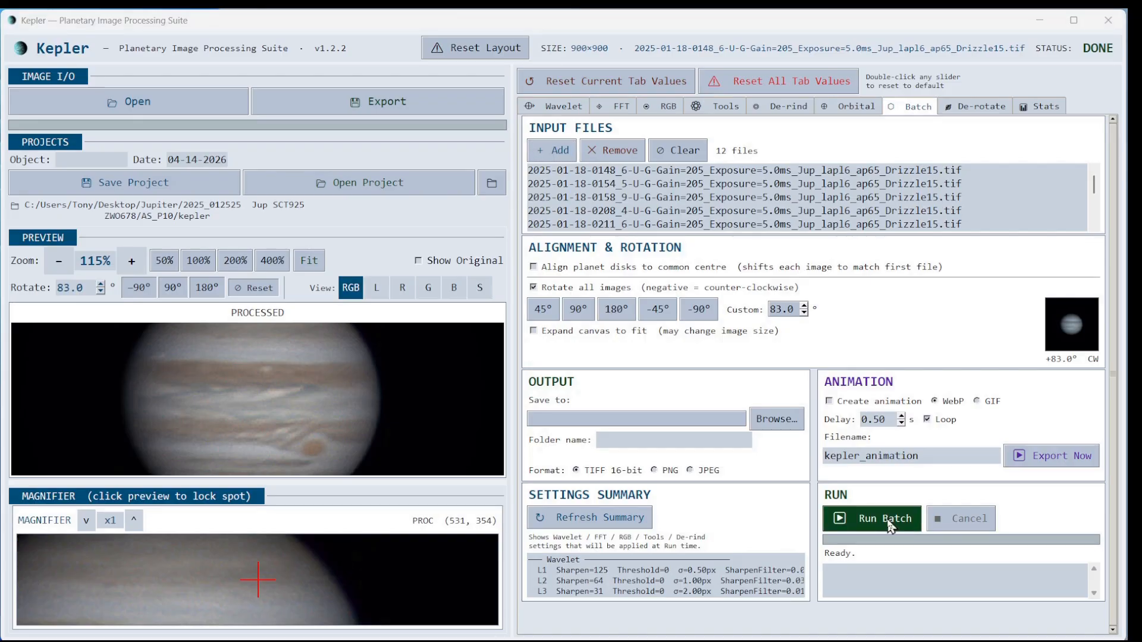
click(478, 529)
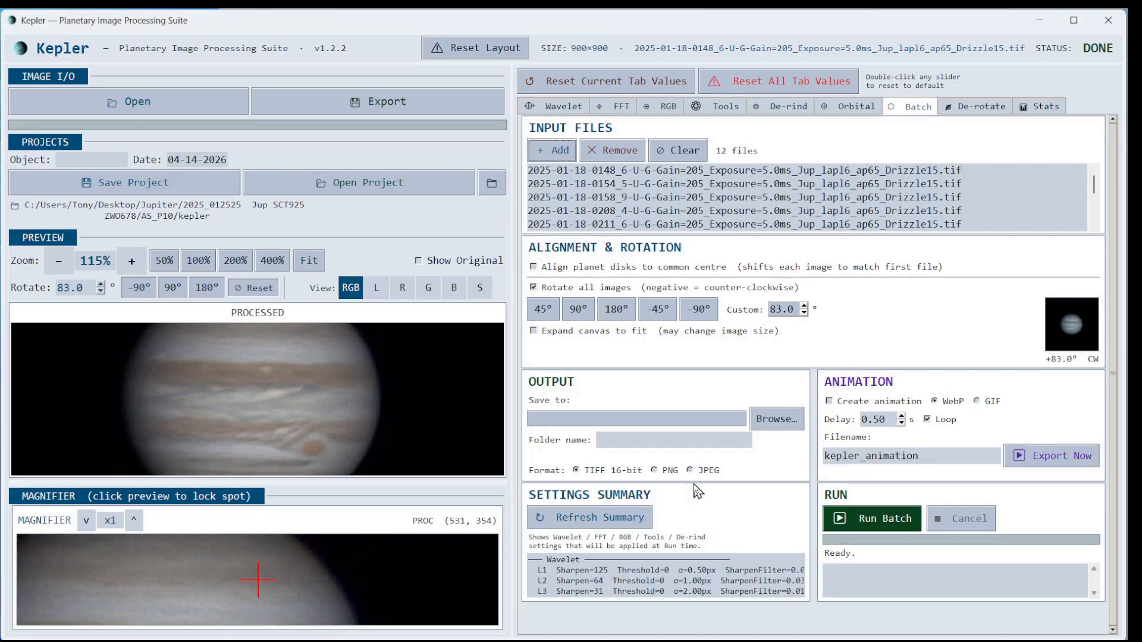
click(776, 419)
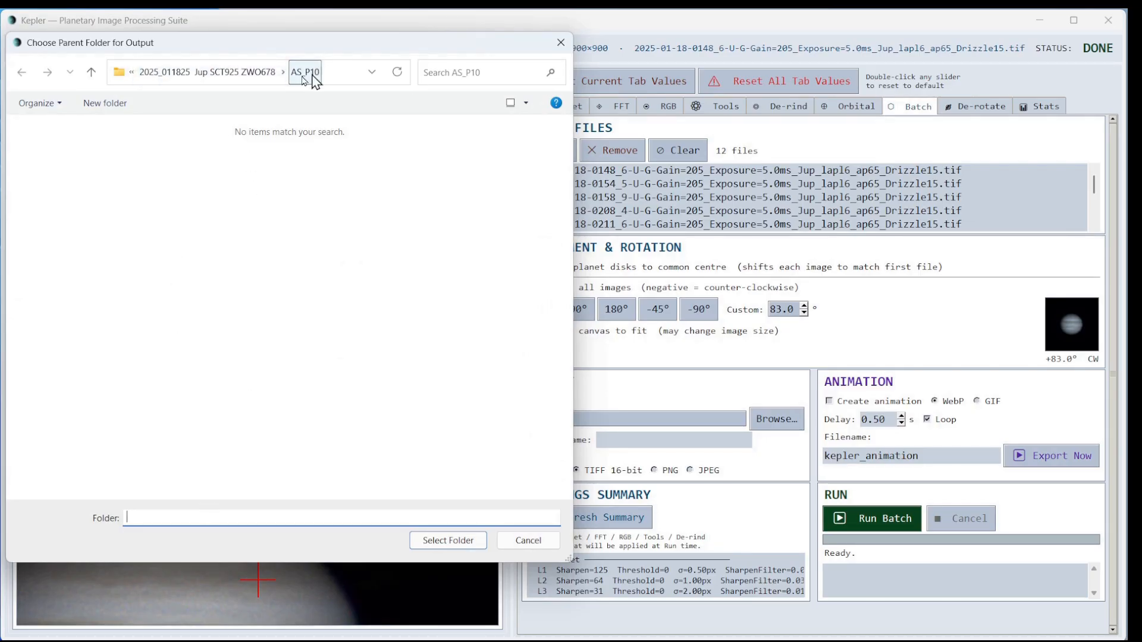
click(428, 539)
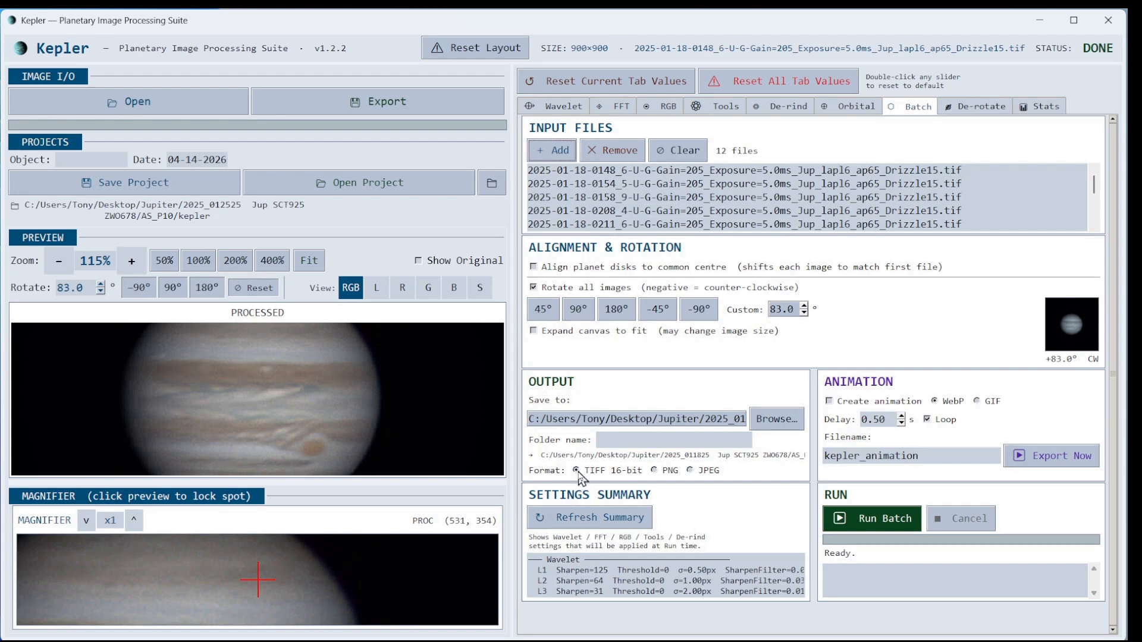
click(637, 439)
text(batch)
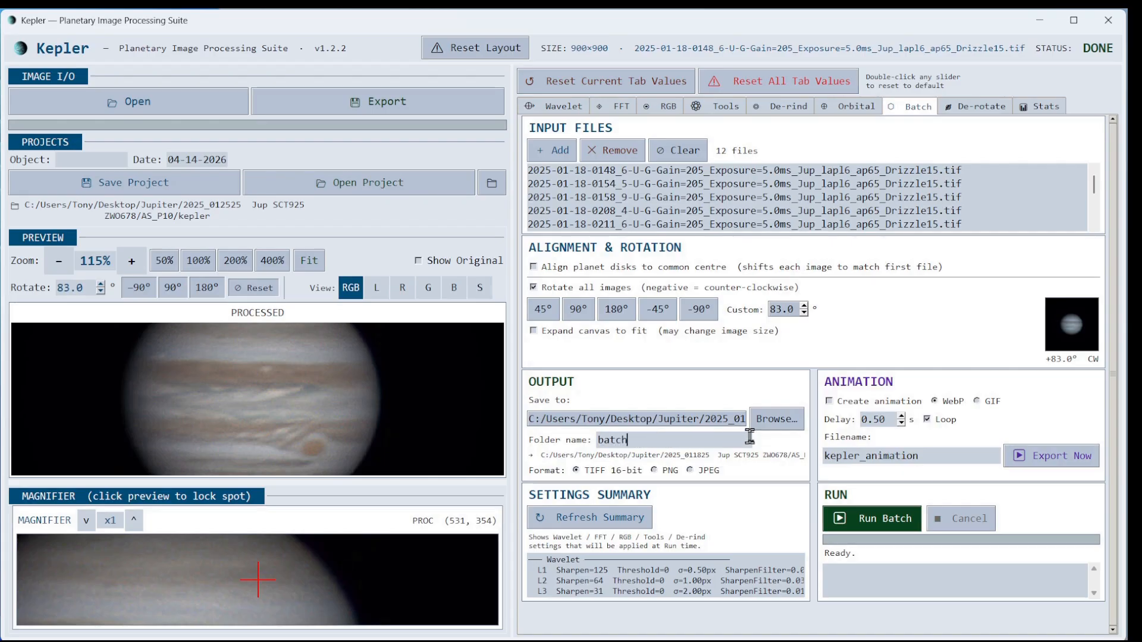
click(870, 526)
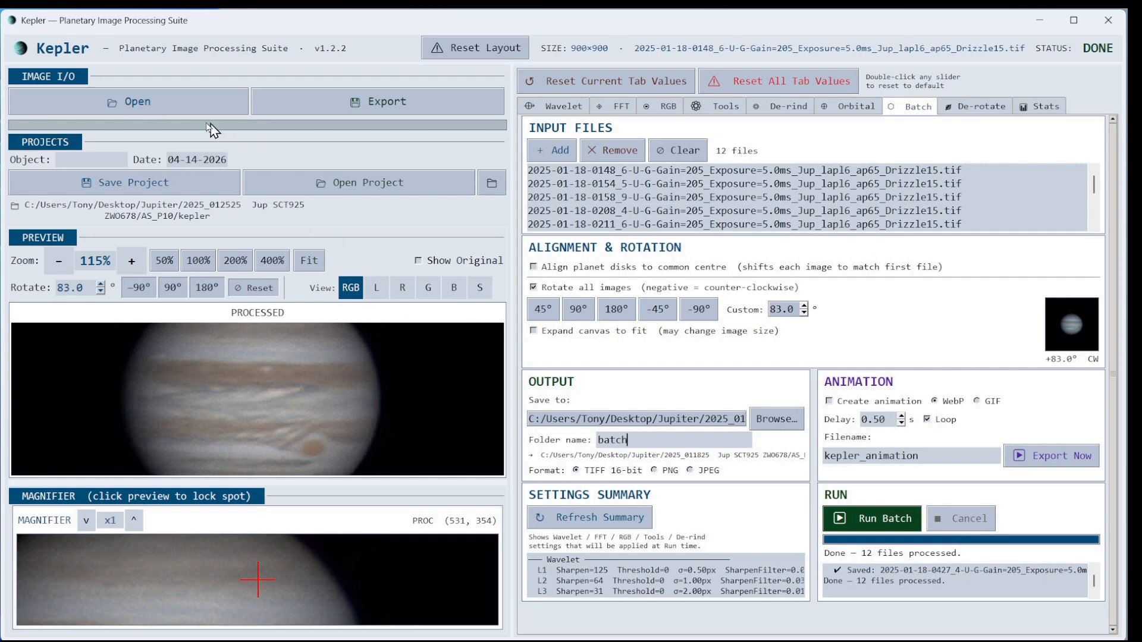
Check the processed images in the batch folder without opening any, and examine the Jupiter preview at 201%
click(138, 107)
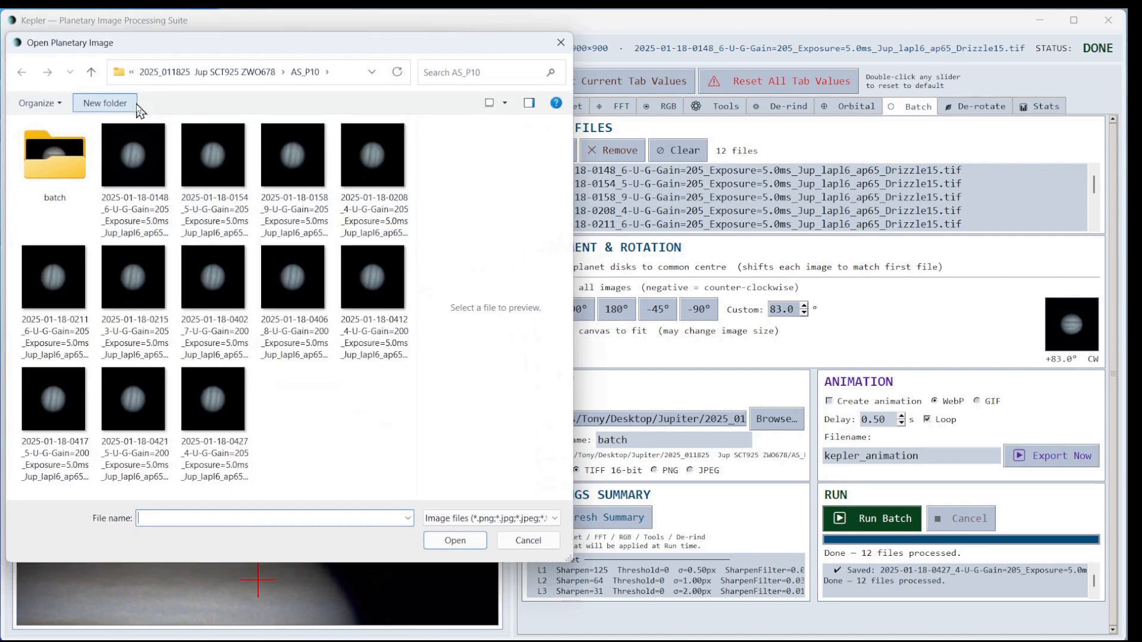
double_click(46, 164)
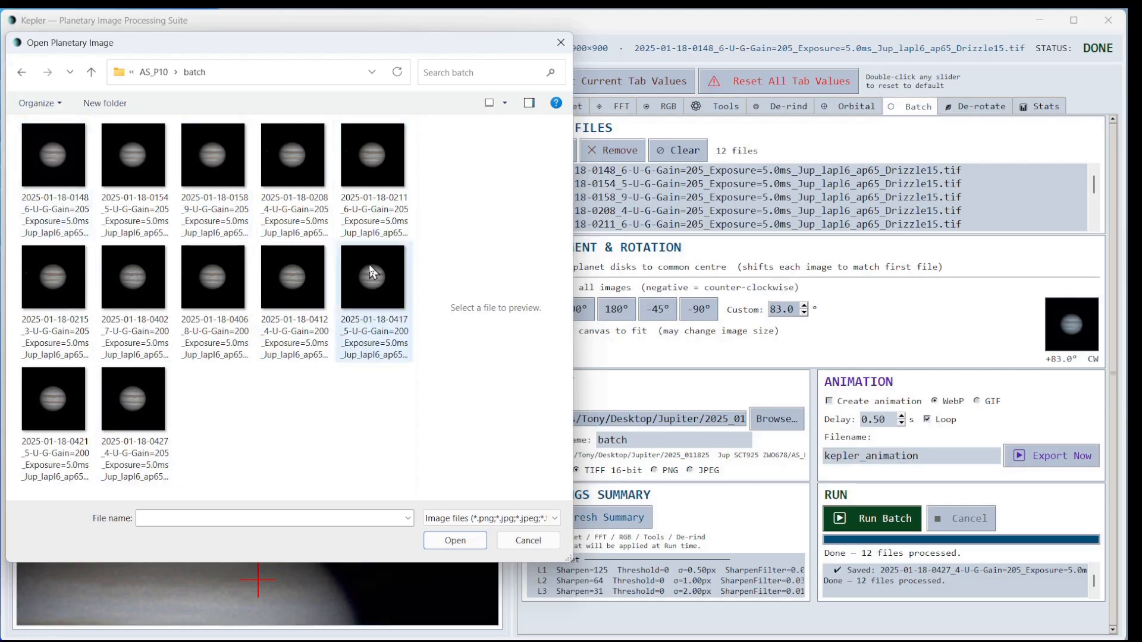
mouse_move(374, 274)
click(528, 541)
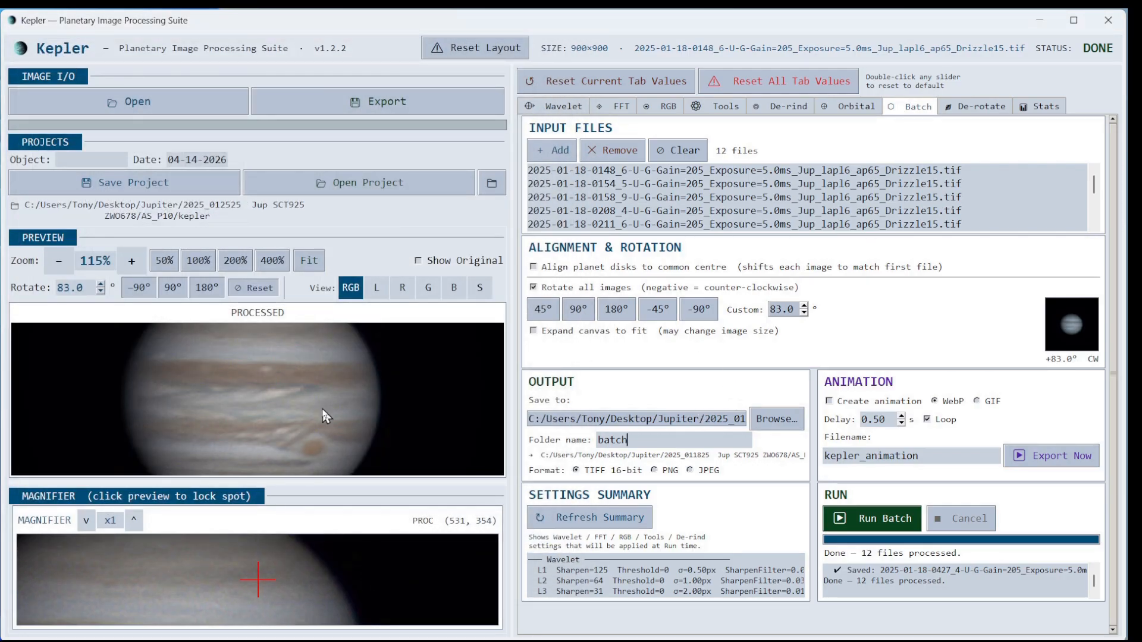
scroll(260, 403, up, 4)
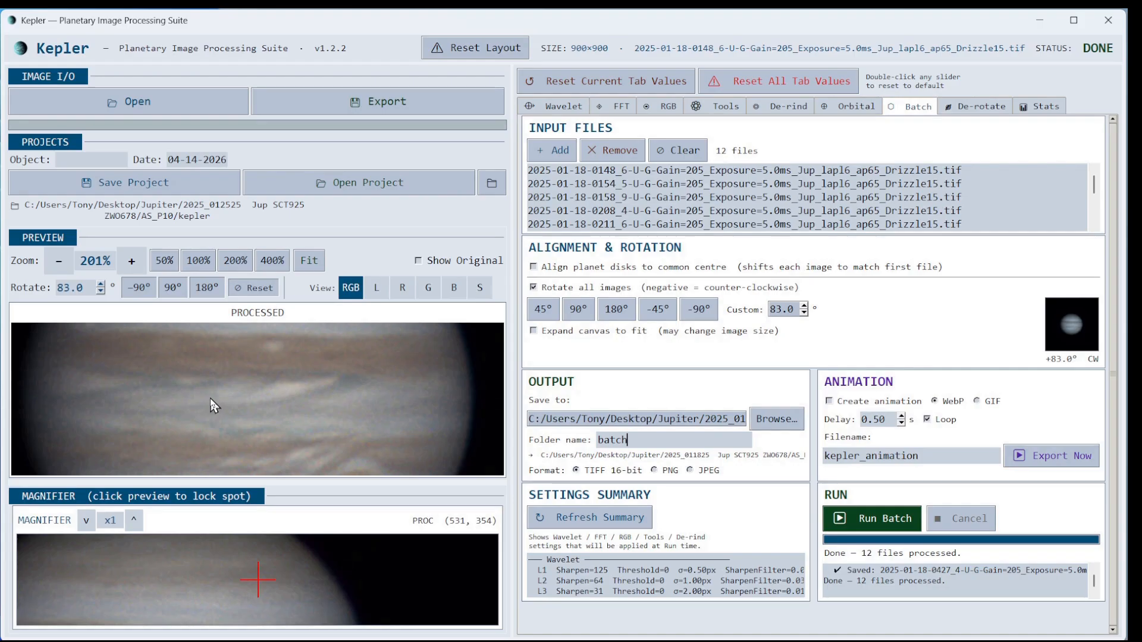
Add the 0148_6, 0154_5 and 0158_9 images from the batch folder to the de-rotation input files and run the de-rotation
click(979, 112)
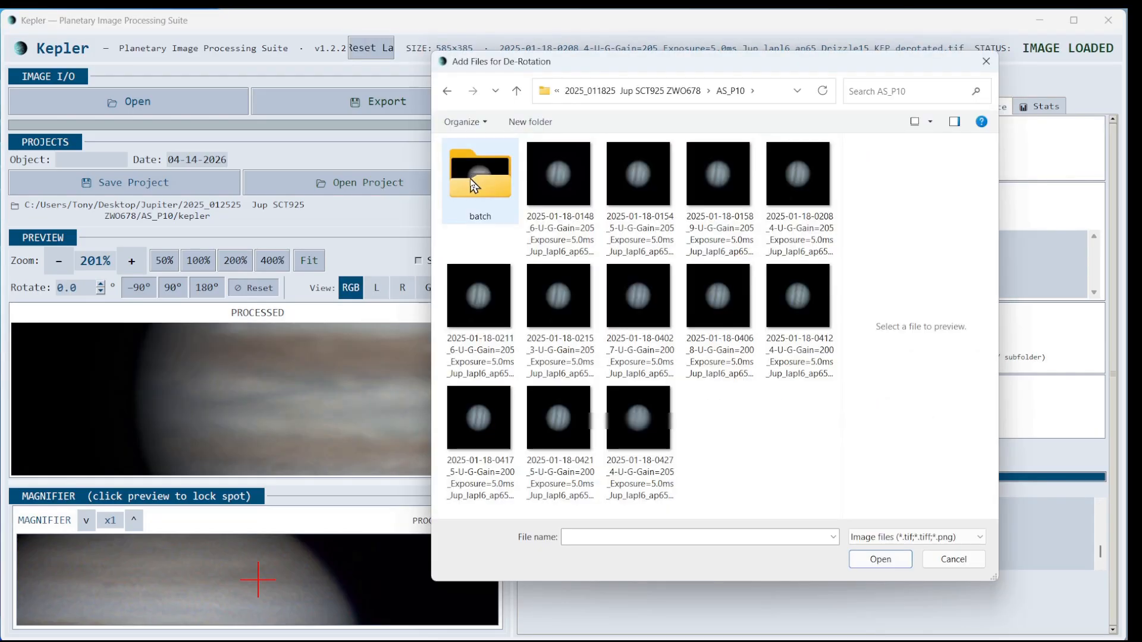
double_click(474, 186)
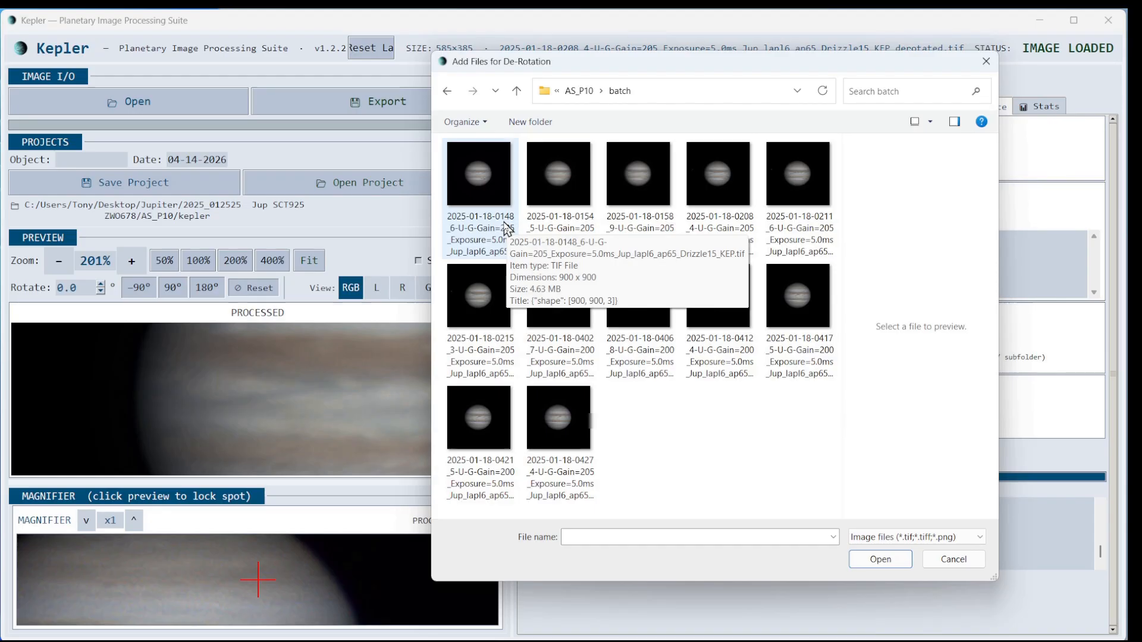
click(484, 177)
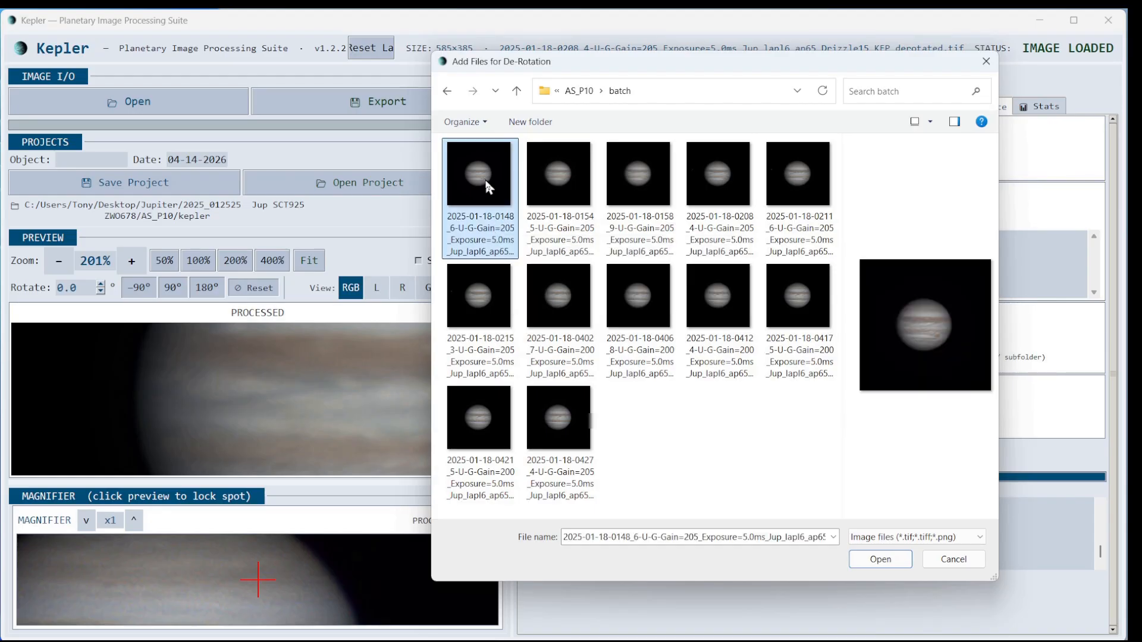
ctrl+click(562, 176)
ctrl+click(633, 178)
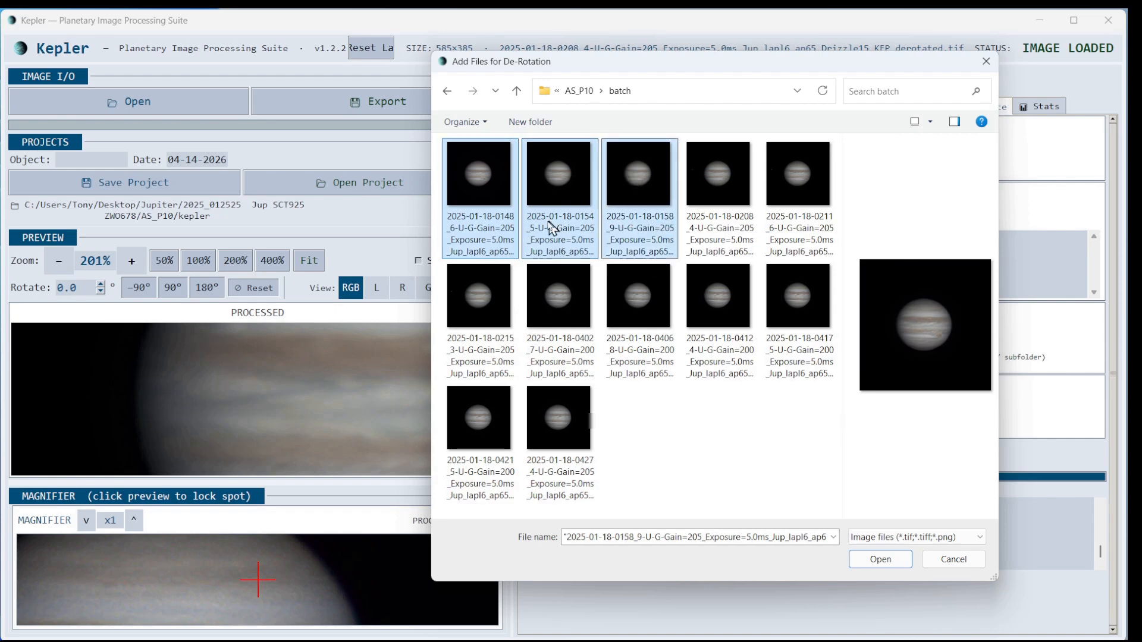
click(876, 561)
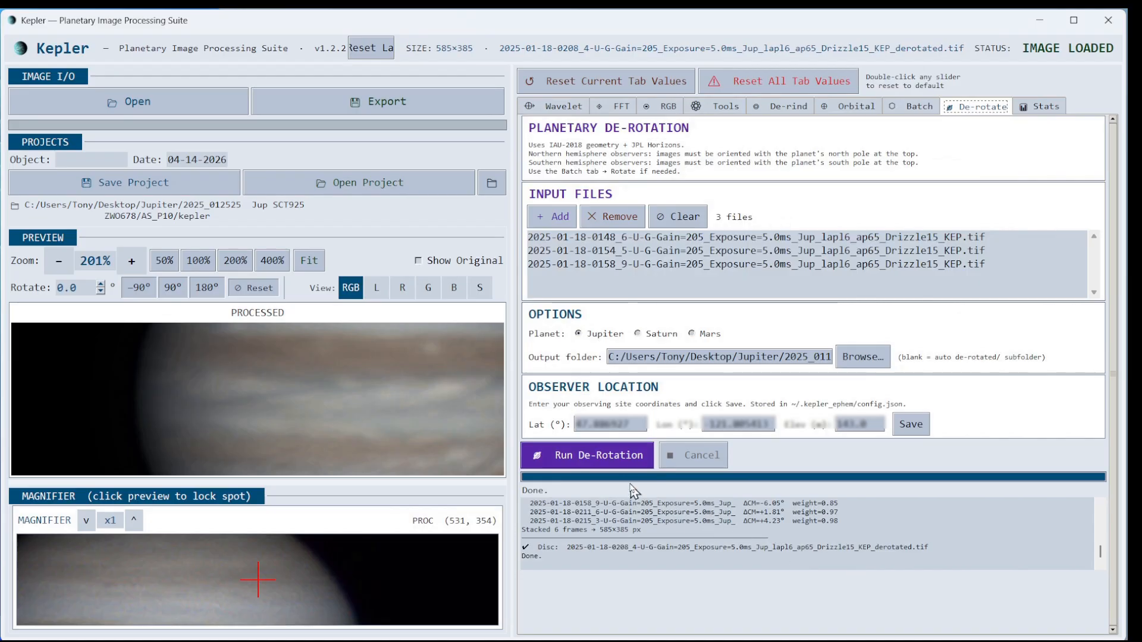
click(595, 458)
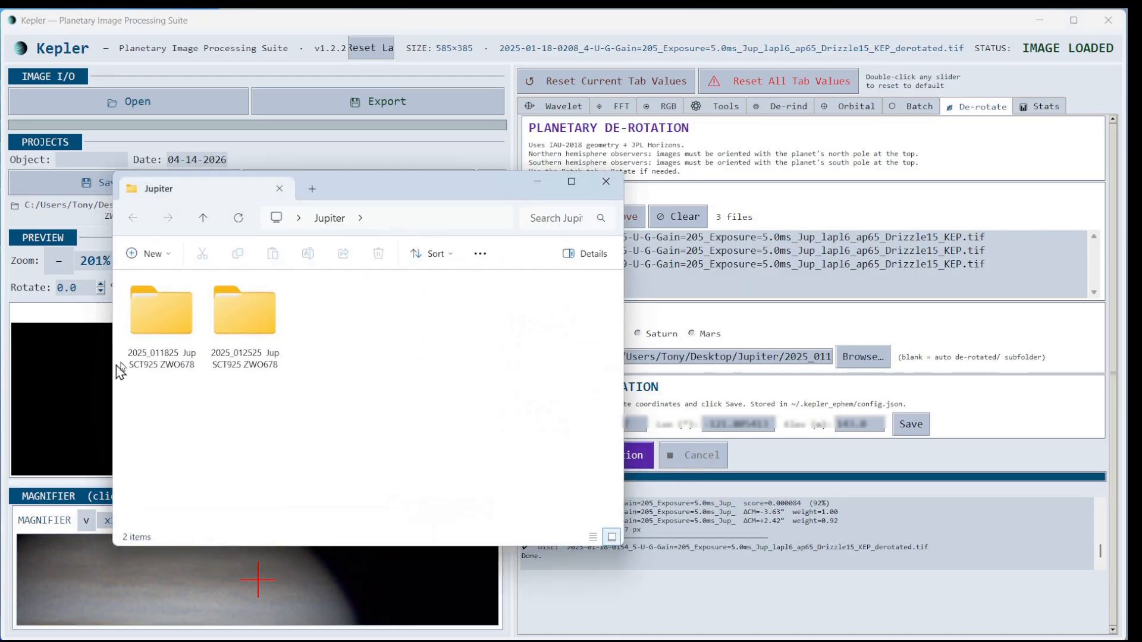
In File Explorer, open the image in the de-rotated subfolder of AS_P10's batch folder and examine Jupiter's detail up close
double_click(146, 327)
double_click(148, 306)
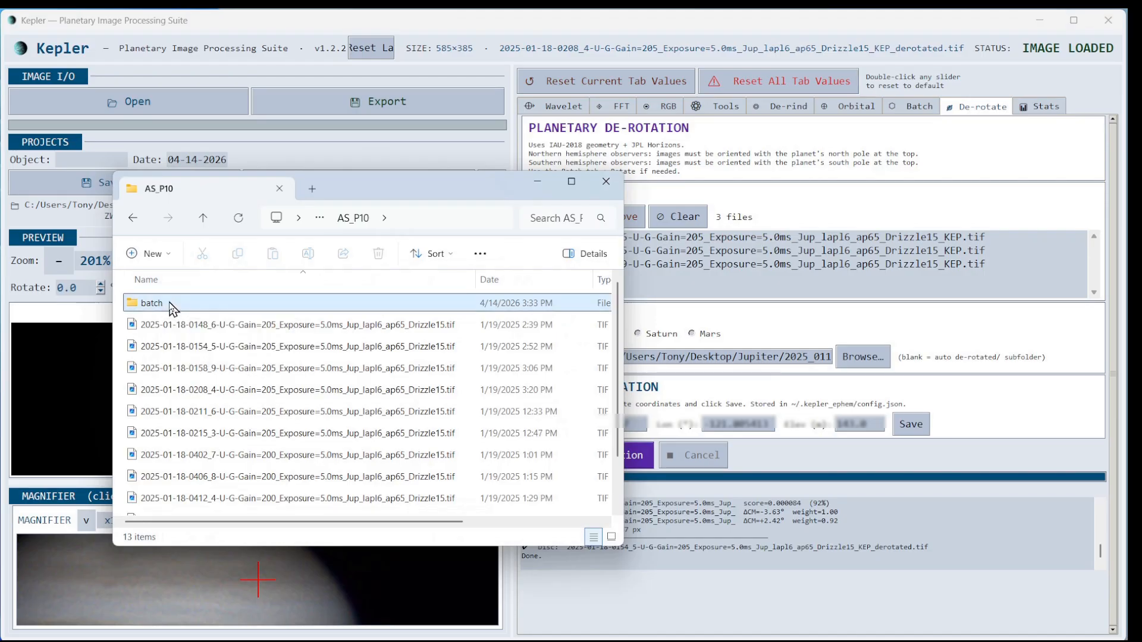
double_click(170, 304)
click(165, 336)
double_click(165, 336)
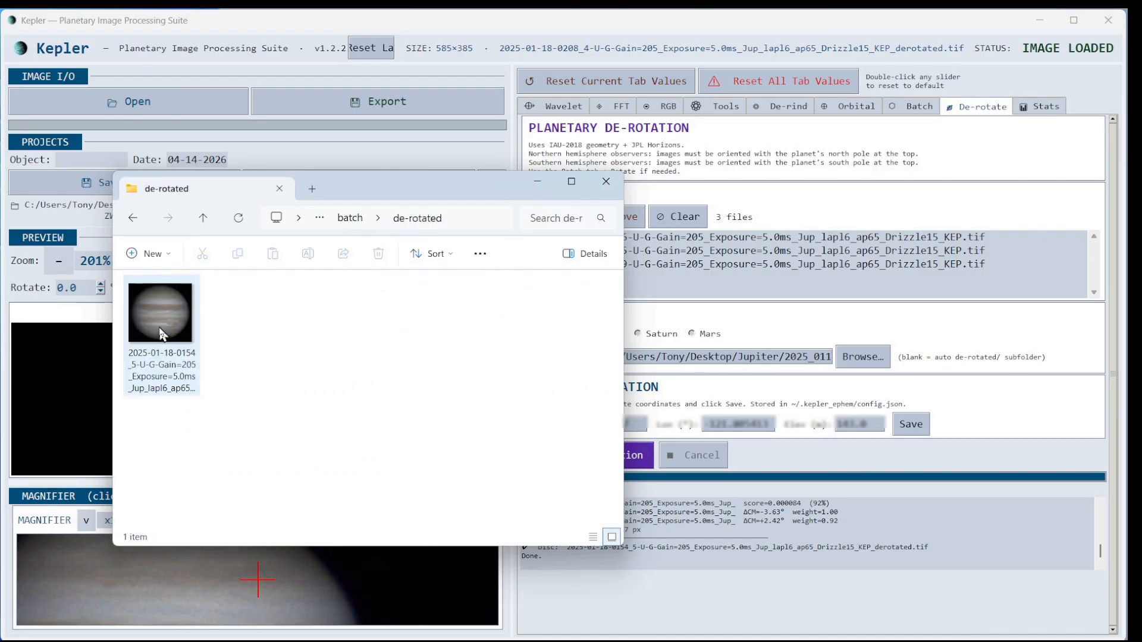
double_click(161, 334)
scroll(764, 360, up, 5)
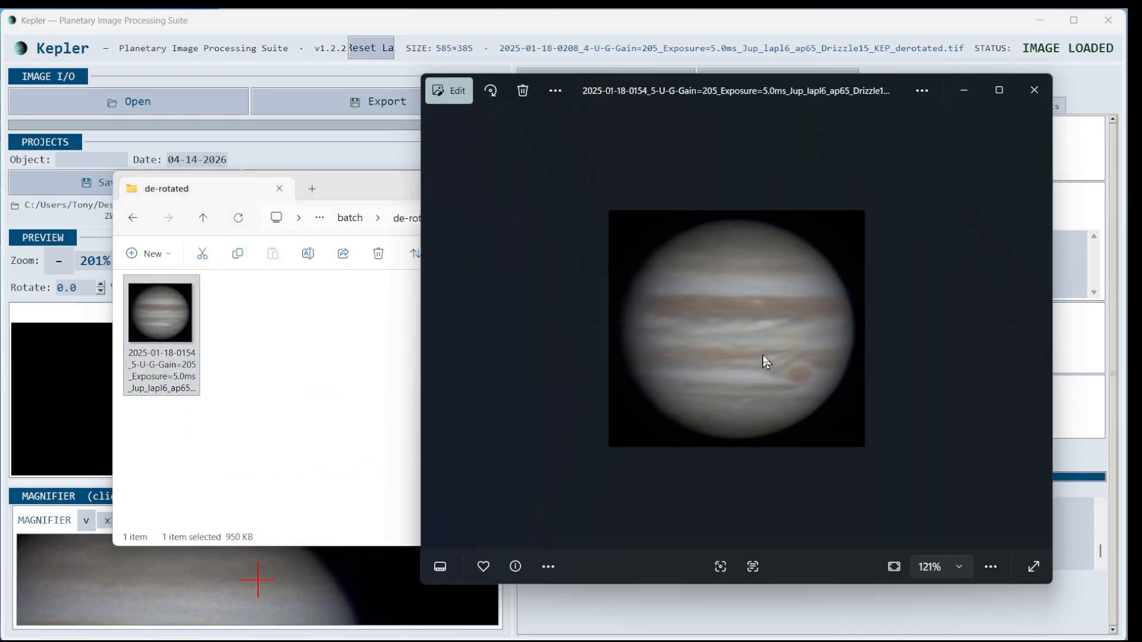
scroll(764, 364, down, 1)
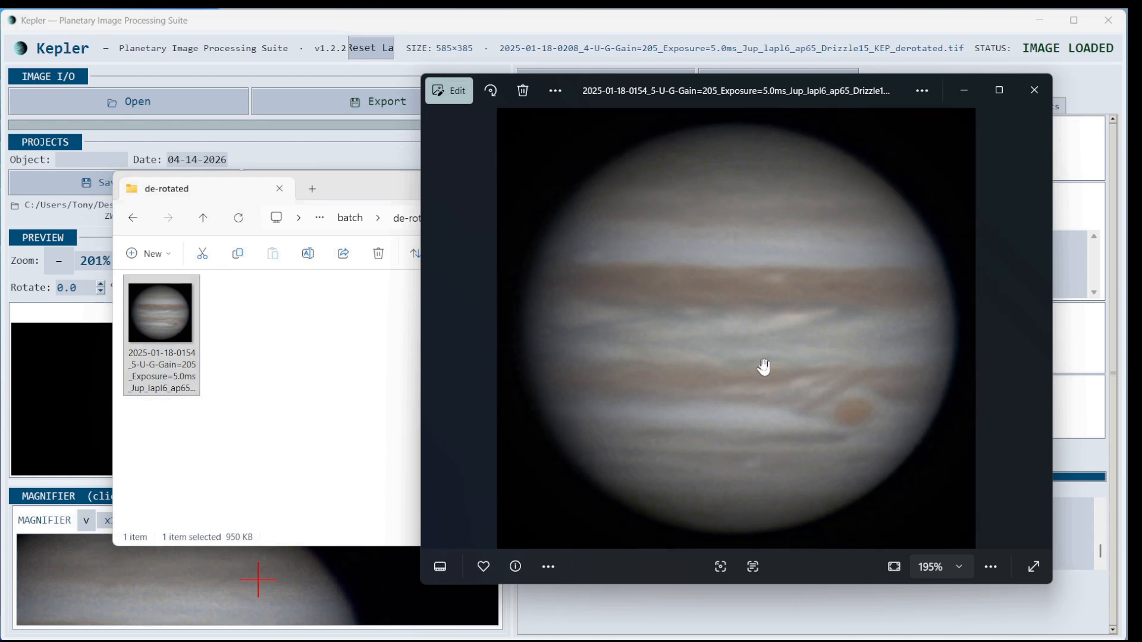